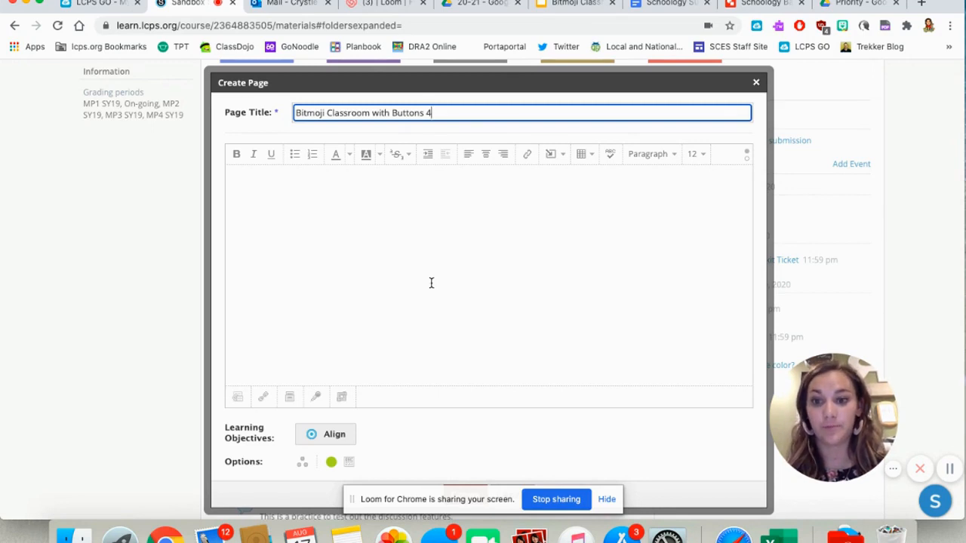
# - Search the Google Drive resources for "banner" and embed the shared Schoology Banner- Homeroom drawing in the page
pyautogui.click(552, 159)
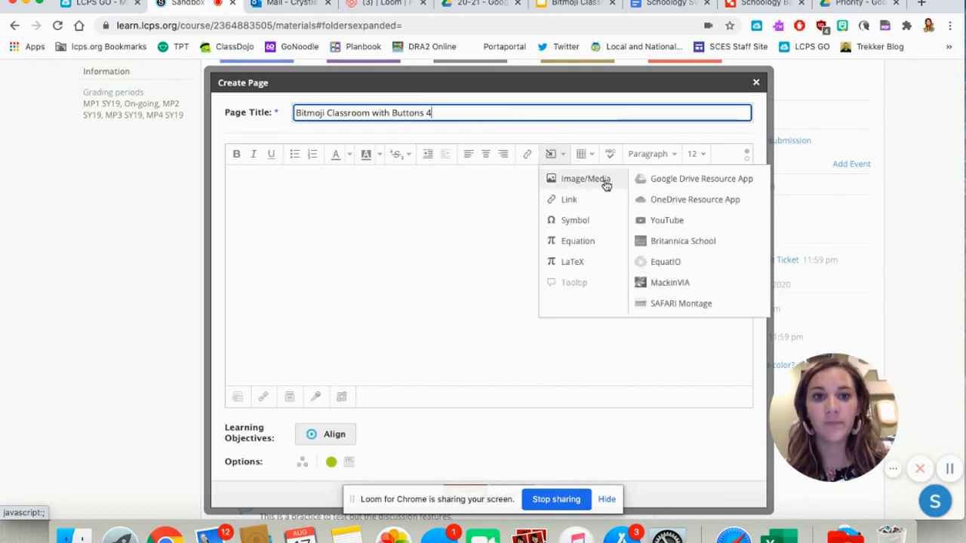
pyautogui.click(679, 181)
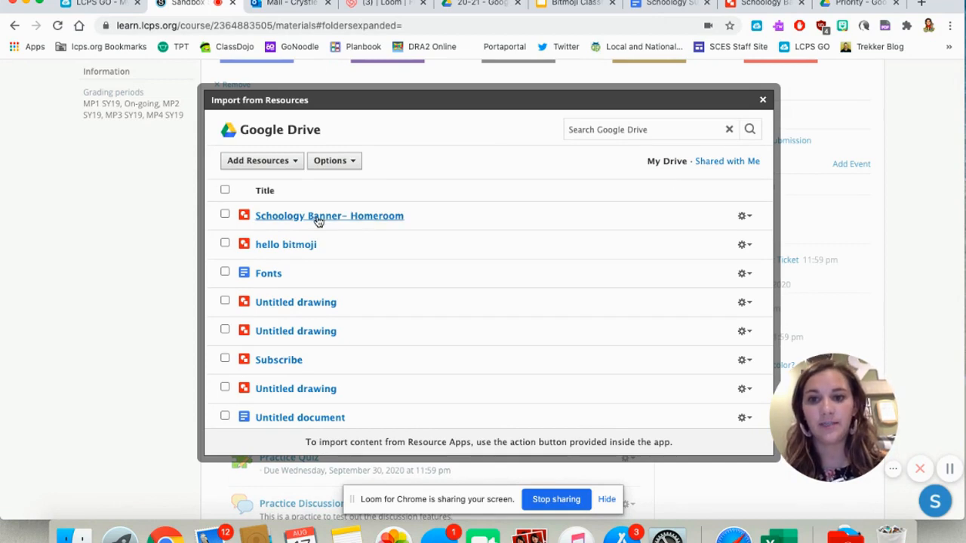
pyautogui.click(656, 129)
pyautogui.write('banner')
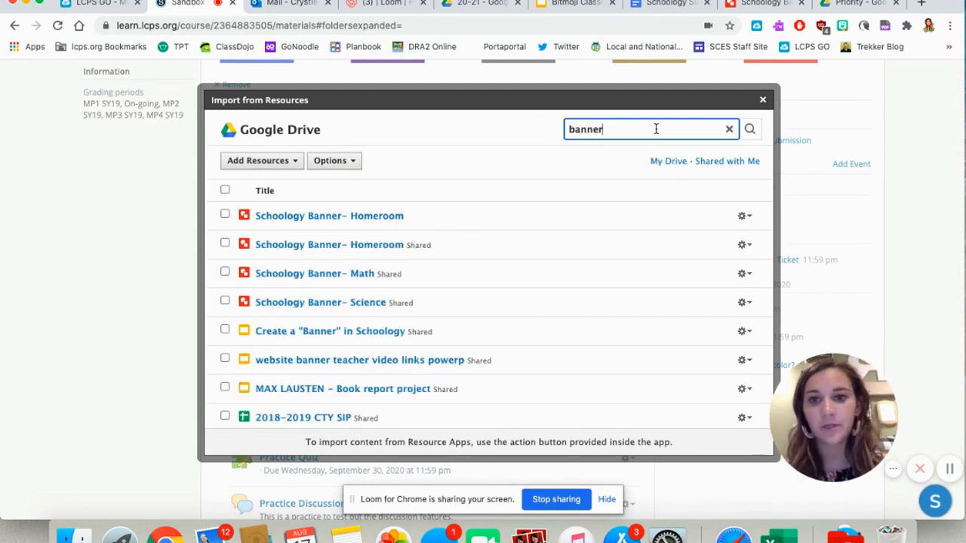
pyautogui.click(225, 244)
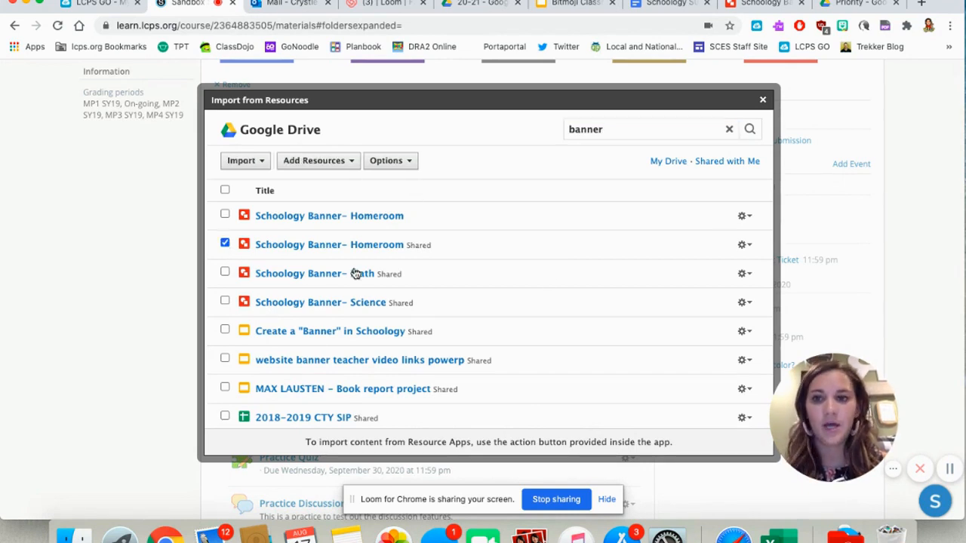
pyautogui.click(743, 246)
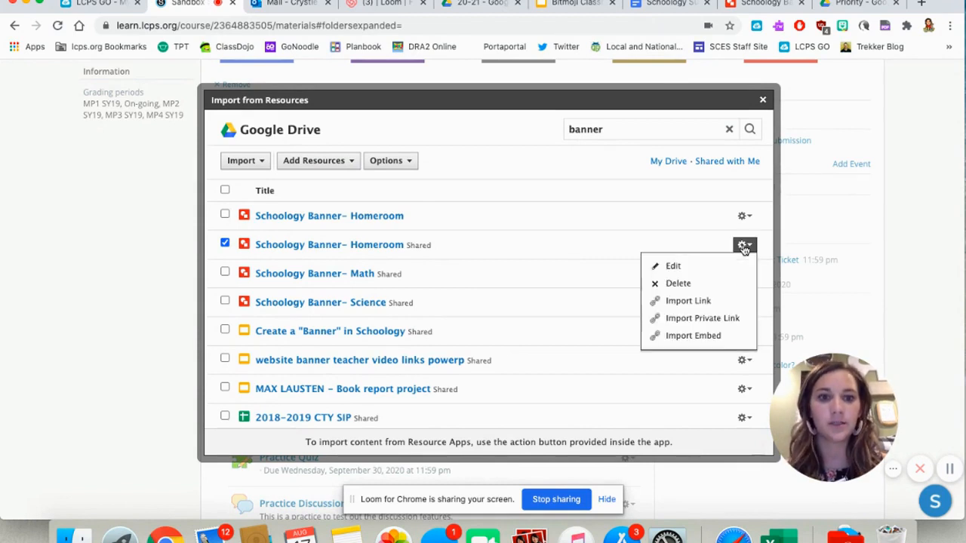
pyautogui.click(702, 338)
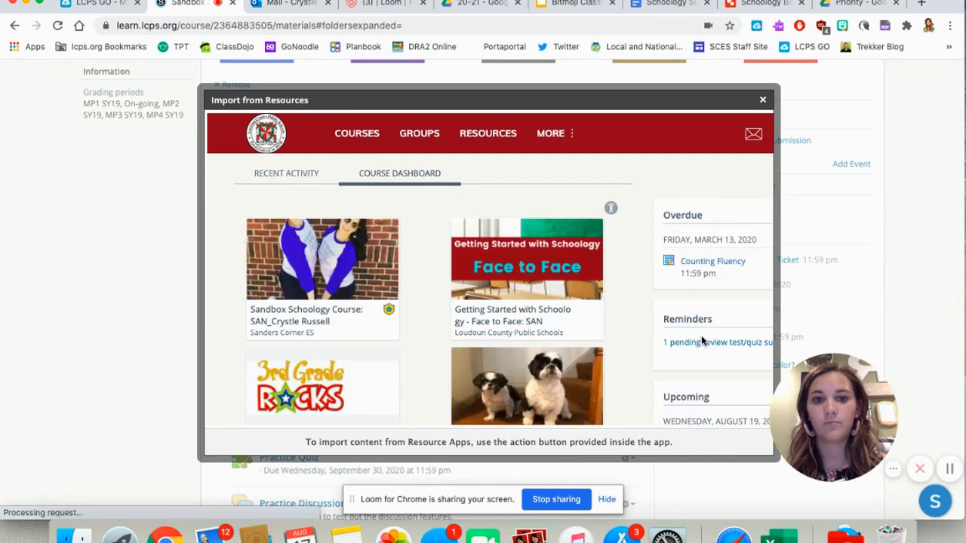
pyautogui.click(317, 274)
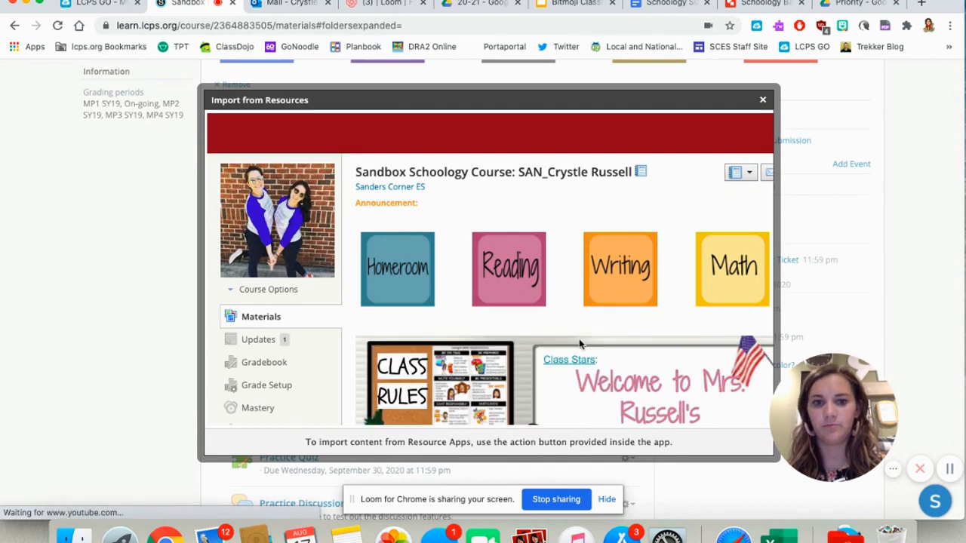
pyautogui.scroll(-2, 638, 327)
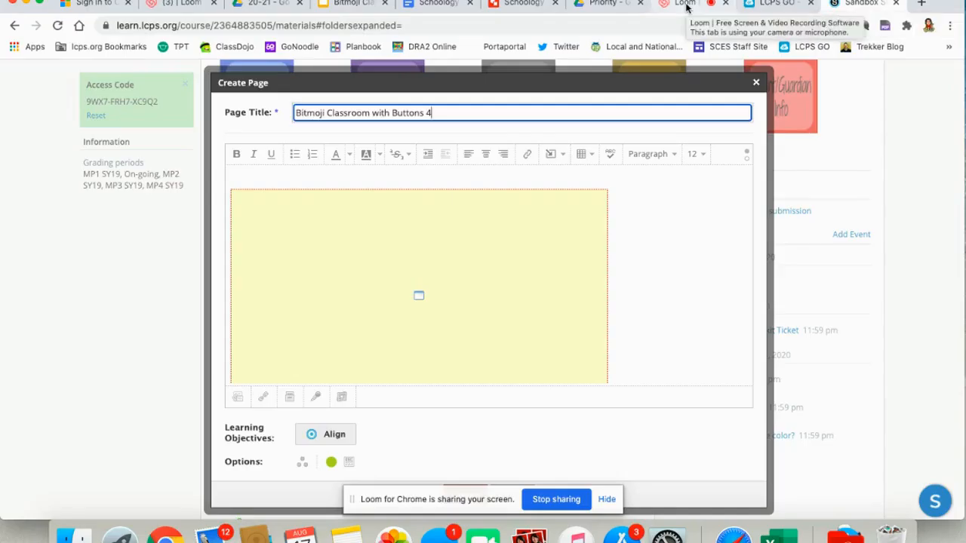
pyautogui.click(687, 6)
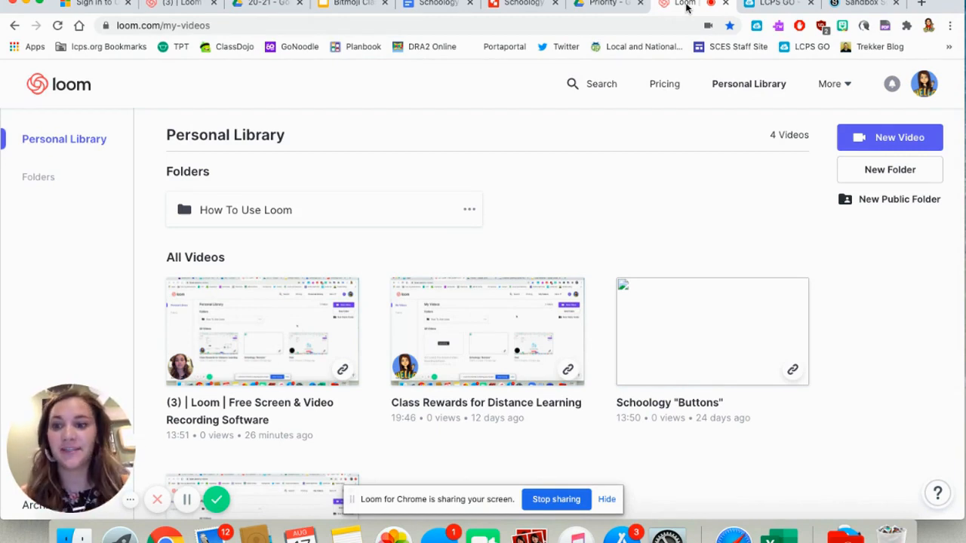
pyautogui.click(861, 6)
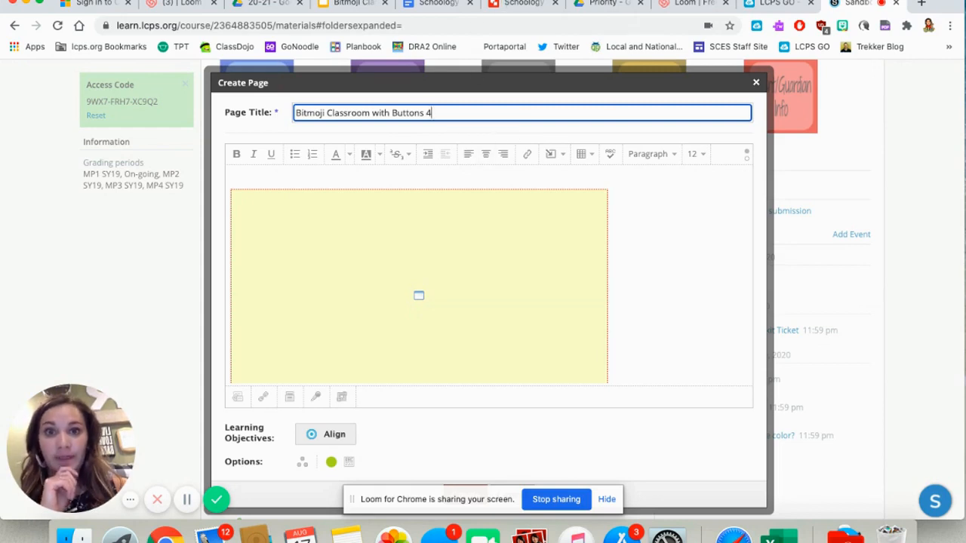
pyautogui.click(523, 4)
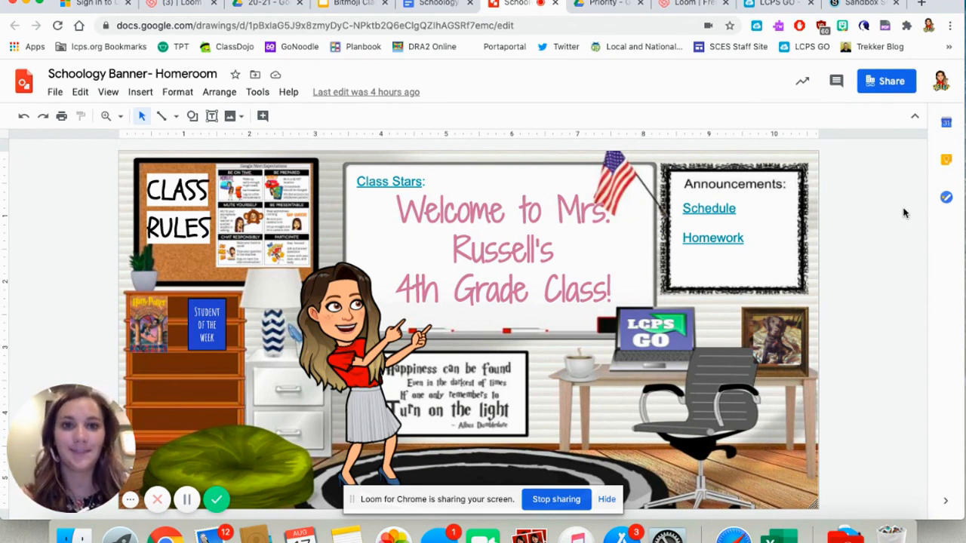
pyautogui.click(860, 6)
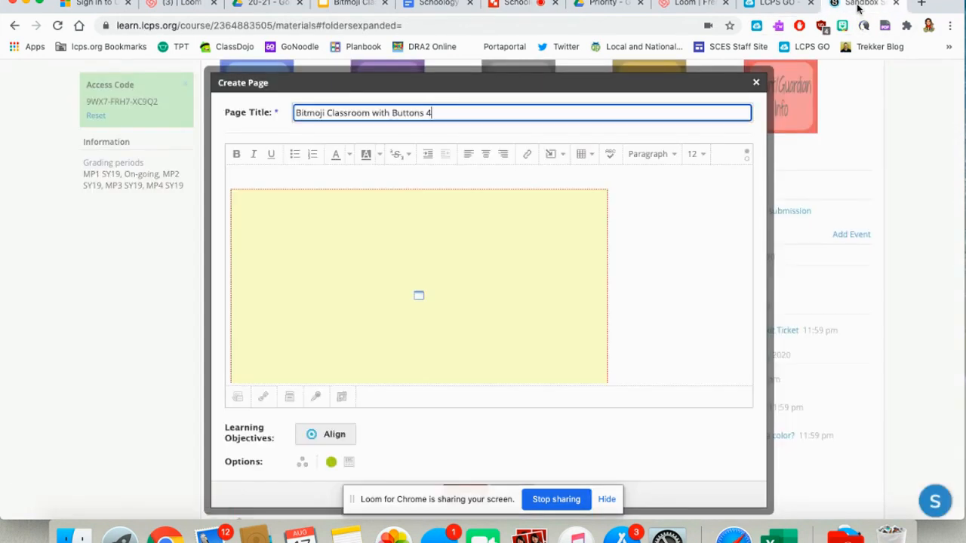
# - Set the embedded banner's width to 825 with proportions constrained and apply the change
pyautogui.click(487, 268)
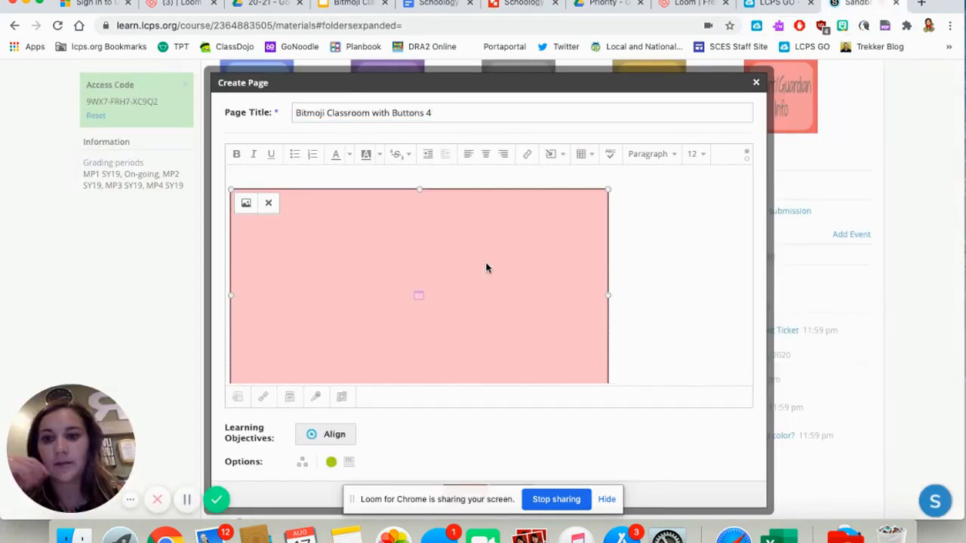
pyautogui.click(246, 206)
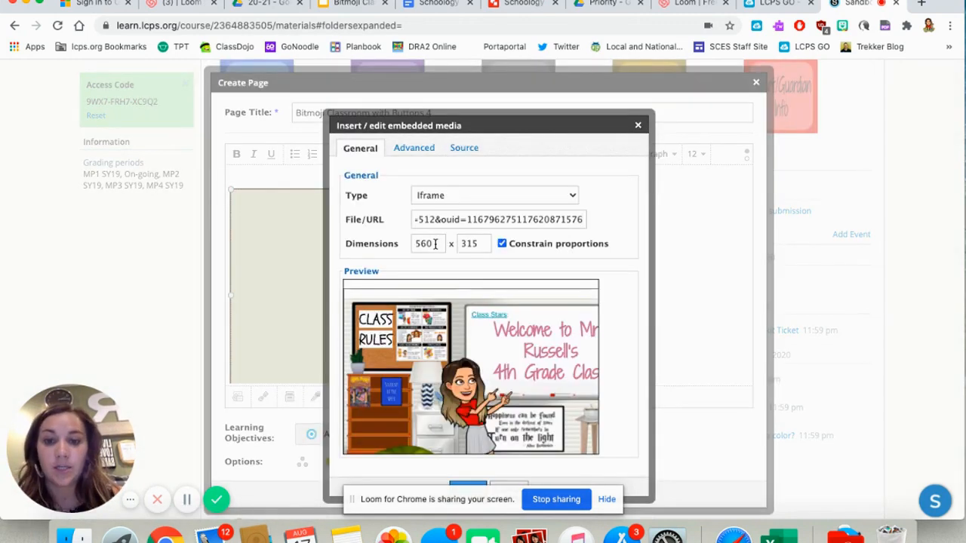
pyautogui.click(435, 243)
pyautogui.press('BackSpace')
pyautogui.press('BackSpace')
pyautogui.press('BackSpace')
pyautogui.write('825')
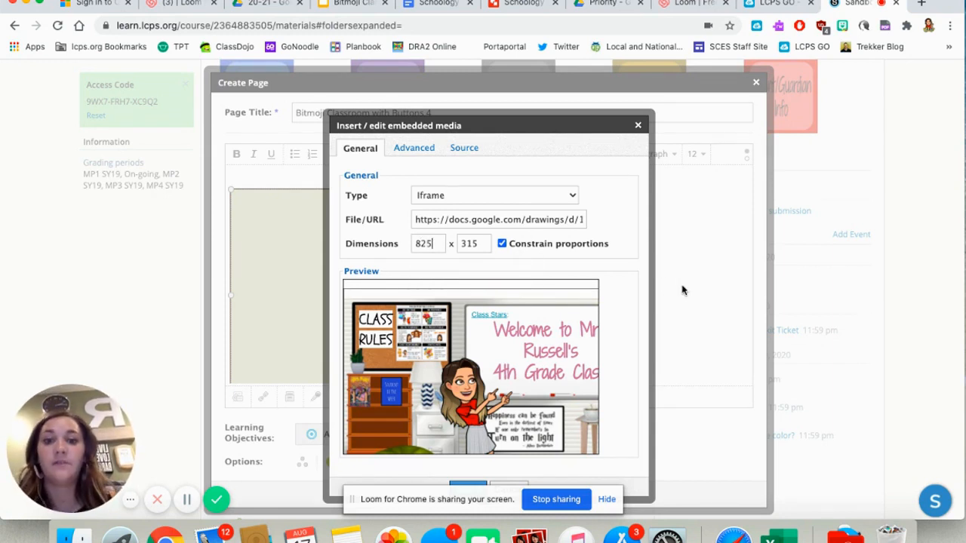
pyautogui.click(627, 289)
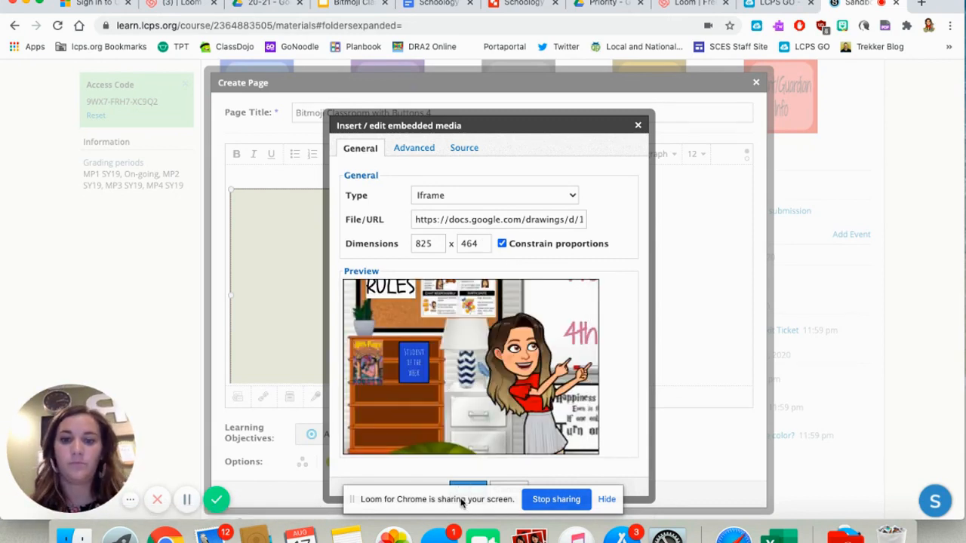
pyautogui.click(607, 500)
pyautogui.click(467, 490)
# - Copy the Homeroom to Science button row from the Schoology Subject Buttons document and paste it above the embedded banner
pyautogui.scroll(-3, 543, 237)
pyautogui.hscroll(1, 543, 237)
pyautogui.scroll(5, 542, 238)
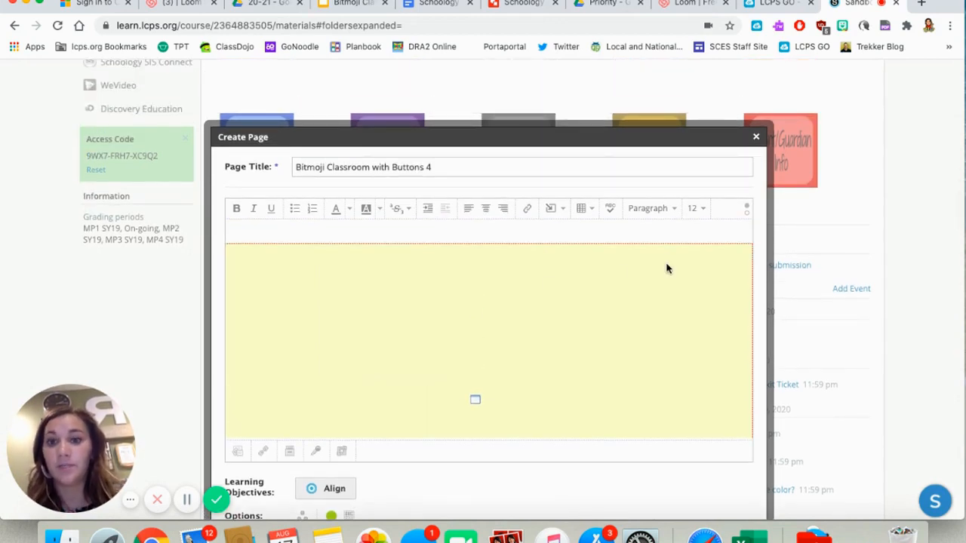
pyautogui.scroll(-3, 588, 216)
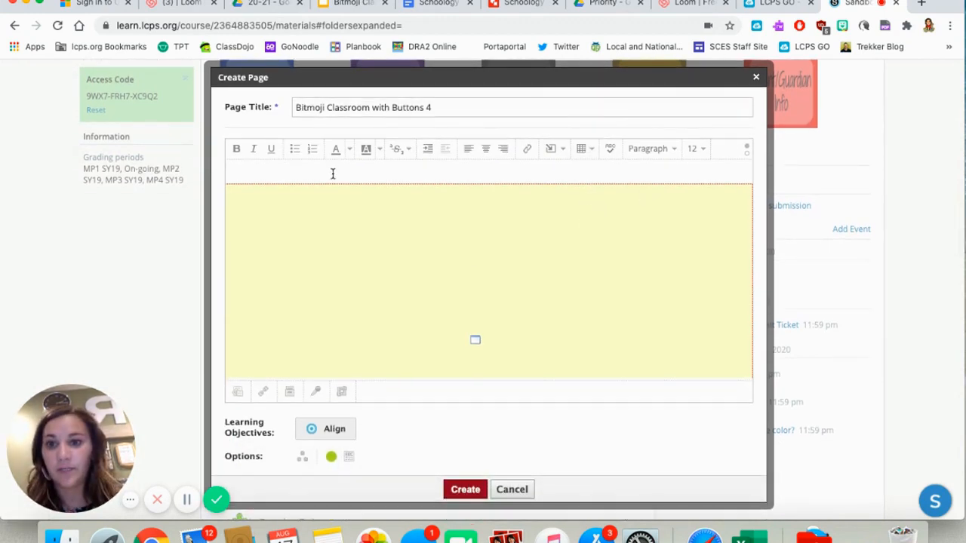
pyautogui.hscroll(-2, 451, 226)
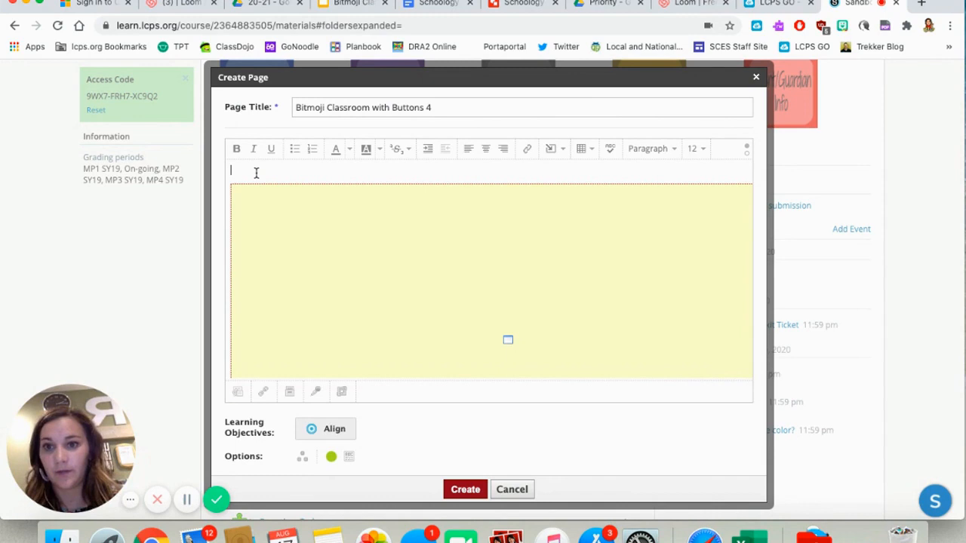
pyautogui.click(428, 8)
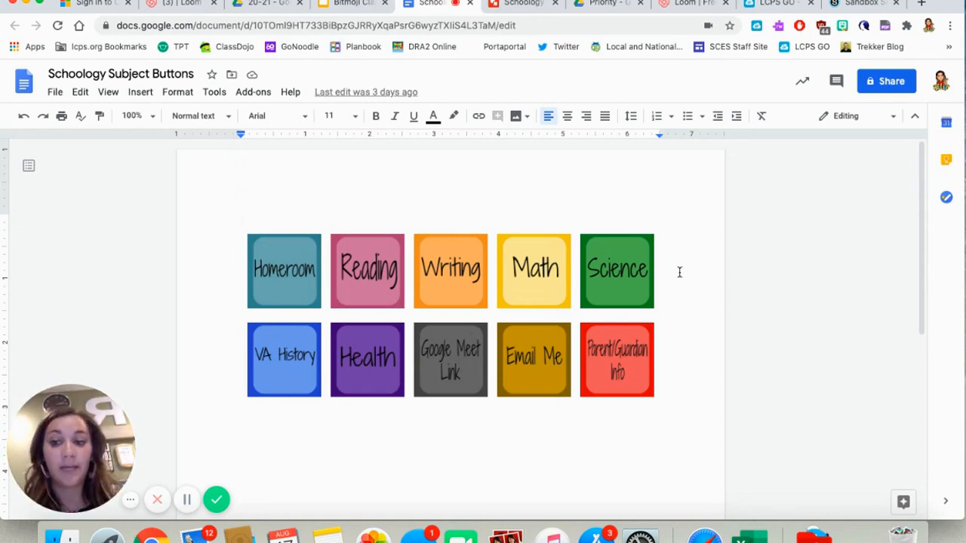
pyautogui.moveTo(679, 273); pyautogui.dragTo(224, 258)
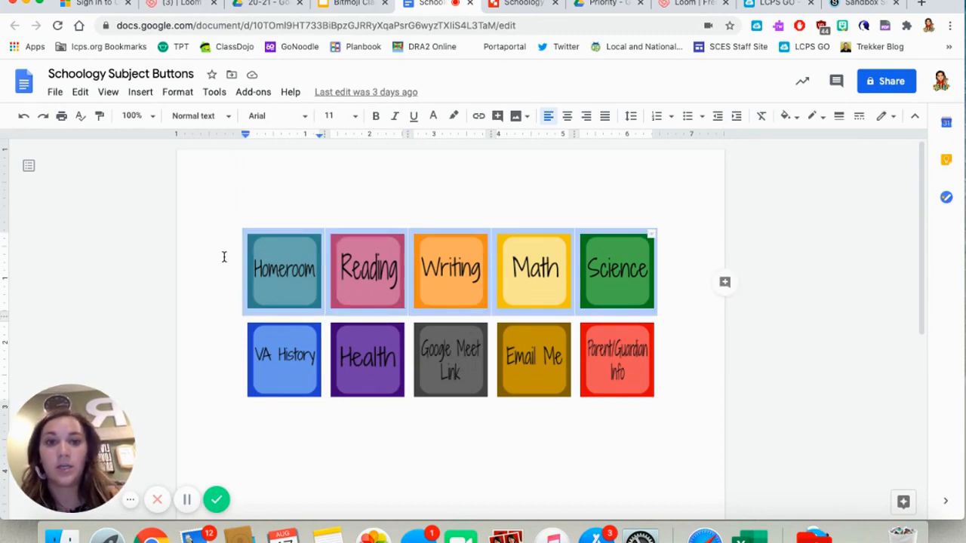
pyautogui.click(860, 5)
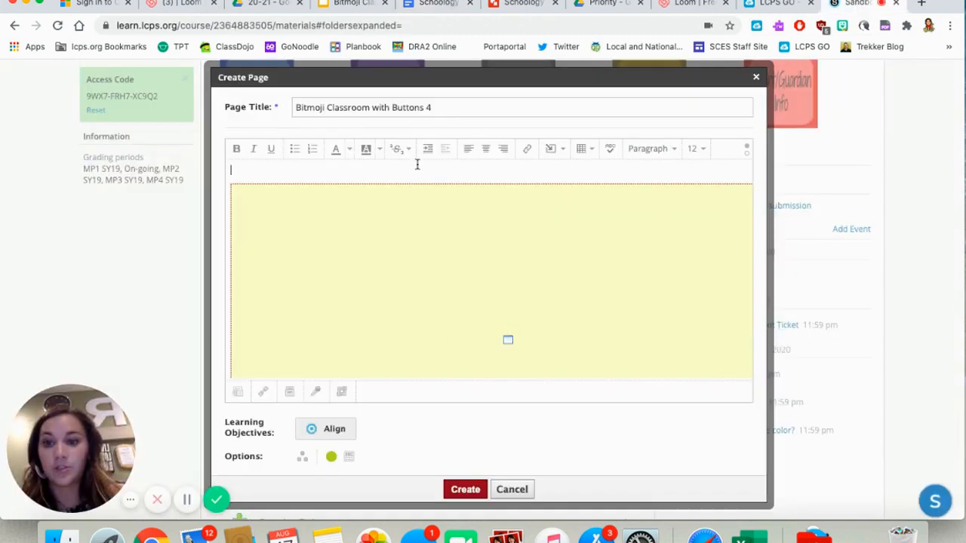
pyautogui.press('super+v')
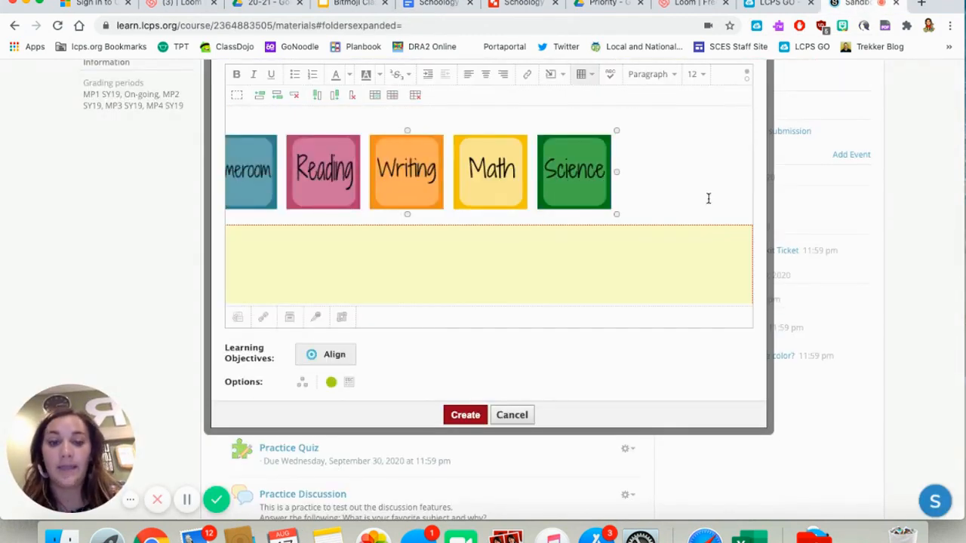
# - Widen the Homeroom to Science button table to roughly the full width of the embedded banner
pyautogui.scroll(-1, 611, 252)
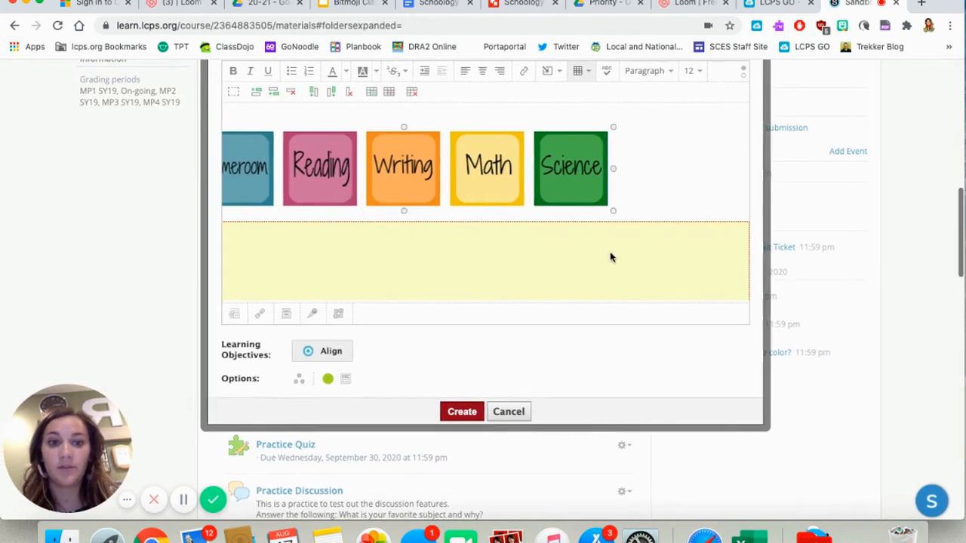
pyautogui.hscroll(-3, 612, 255)
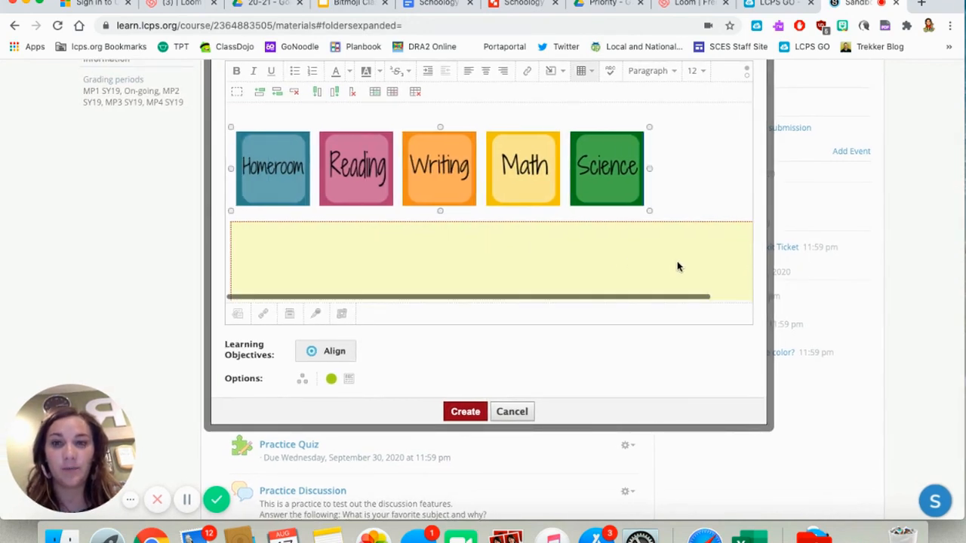
pyautogui.hscroll(2, 677, 267)
pyautogui.moveTo(617, 212); pyautogui.dragTo(758, 184)
pyautogui.hscroll(1, 573, 207)
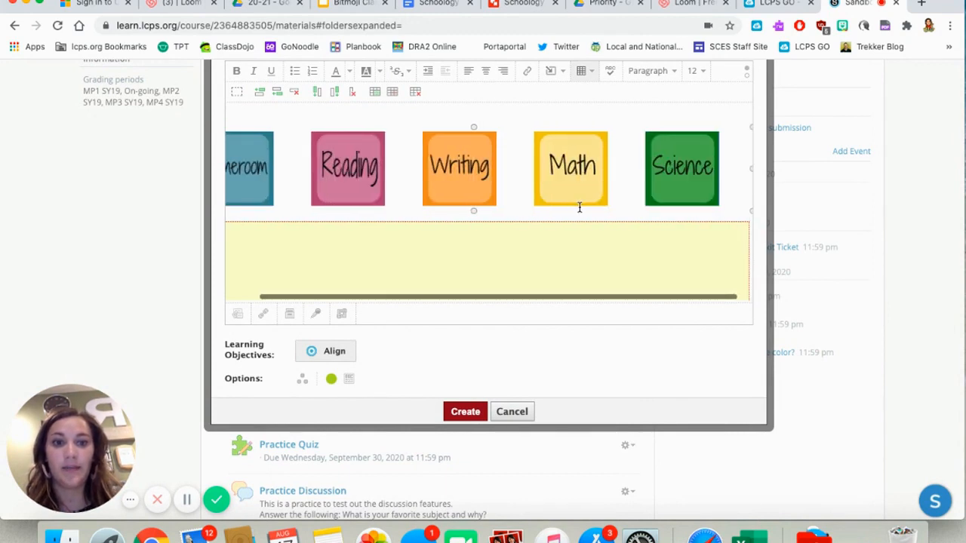
pyautogui.hscroll(-2, 579, 208)
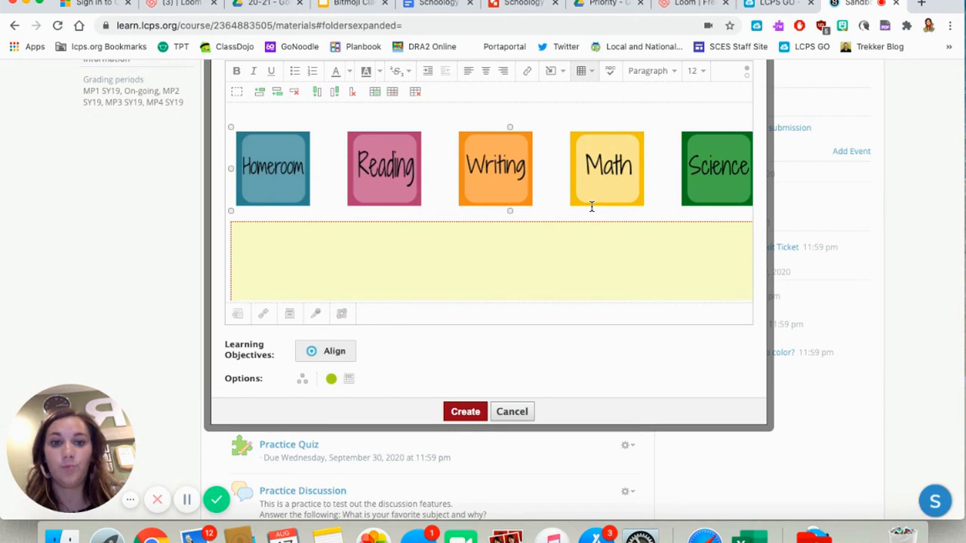
pyautogui.hscroll(2, 592, 207)
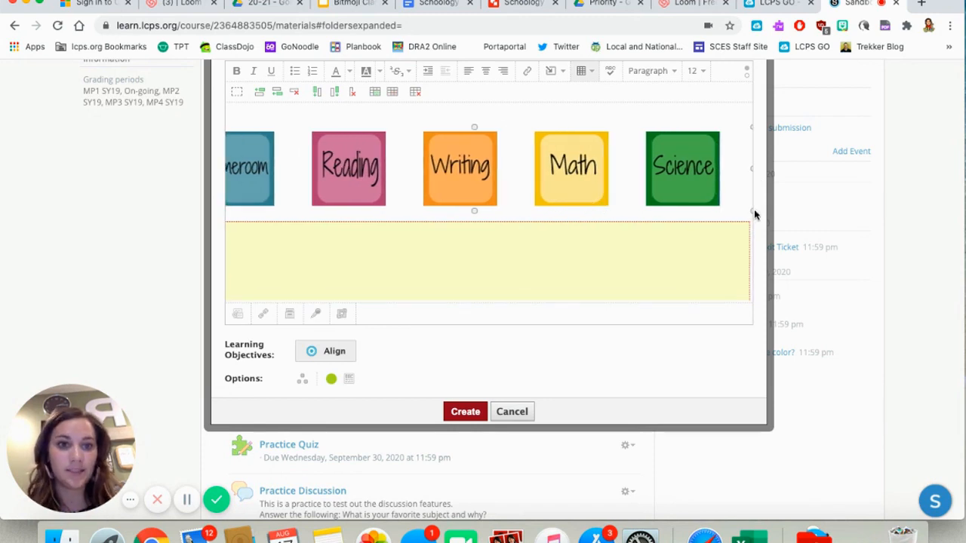
pyautogui.moveTo(753, 212); pyautogui.dragTo(765, 198)
pyautogui.hscroll(-2, 550, 233)
pyautogui.hscroll(3, 550, 233)
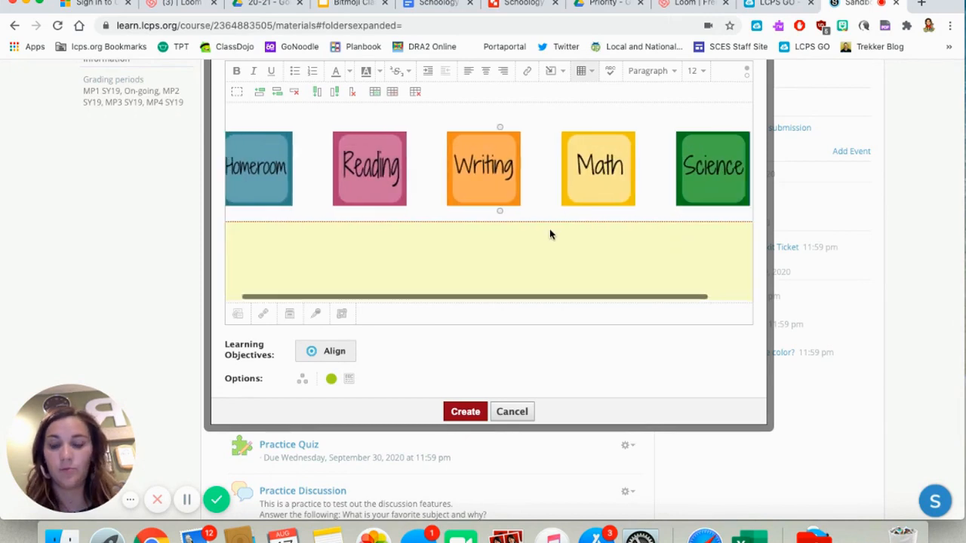
# - Copy the VA History to Parent/Guardian Info button row from the subject buttons document and paste it below the embedded banner
pyautogui.click(427, 7)
pyautogui.moveTo(691, 349); pyautogui.dragTo(171, 345)
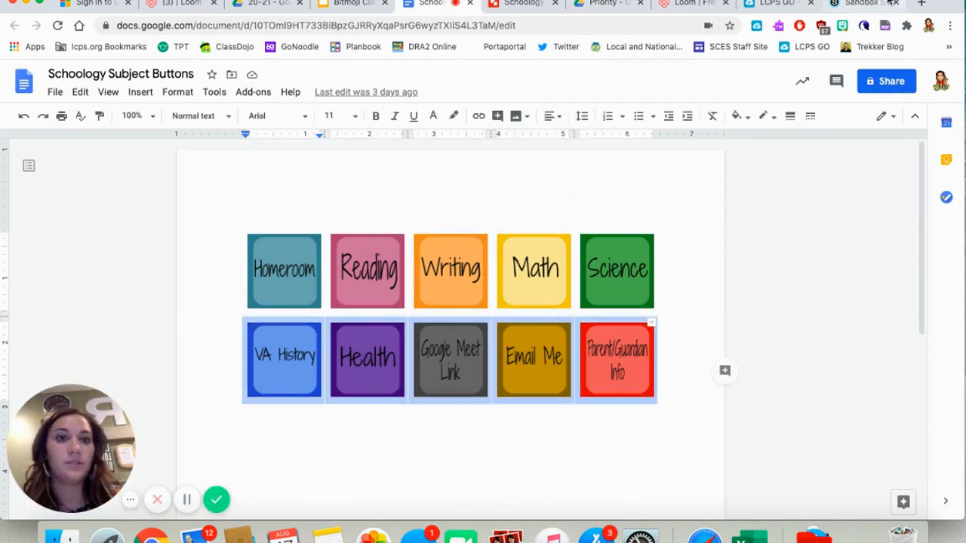
pyautogui.click(857, 6)
pyautogui.scroll(-4, 492, 226)
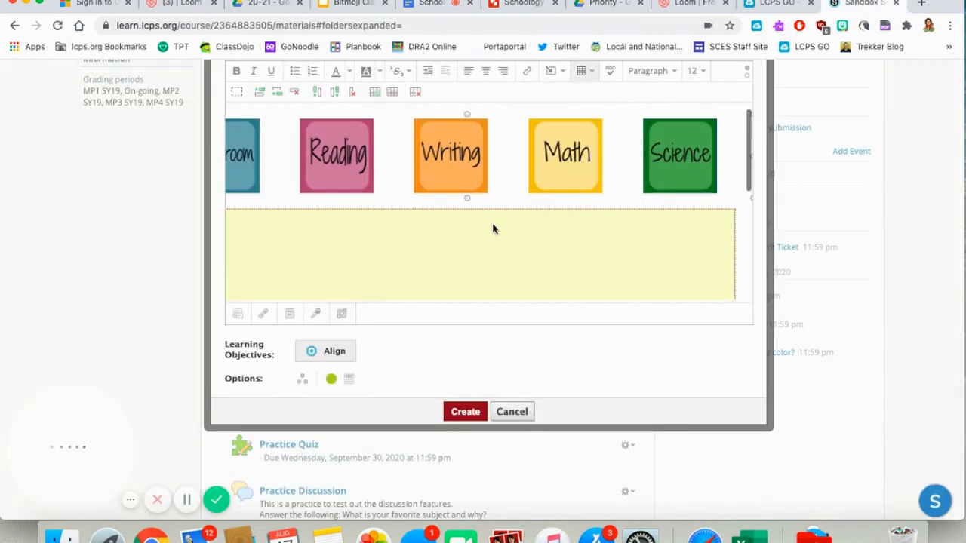
pyautogui.click(741, 264)
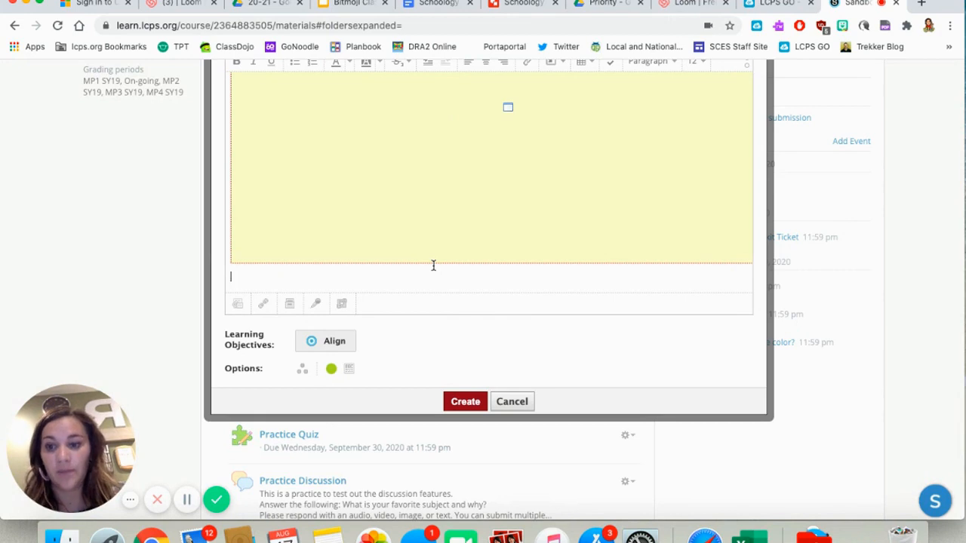
pyautogui.press('super+v')
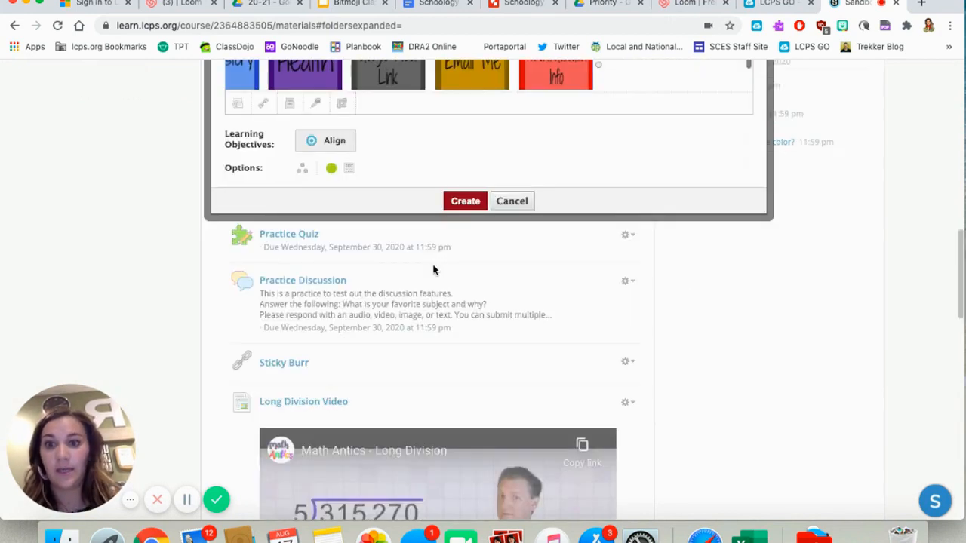
# - Widen the VA History to Parent/Guardian Info button table to line up with the banner's edge
pyautogui.scroll(3, 533, 162)
pyautogui.scroll(2, 597, 258)
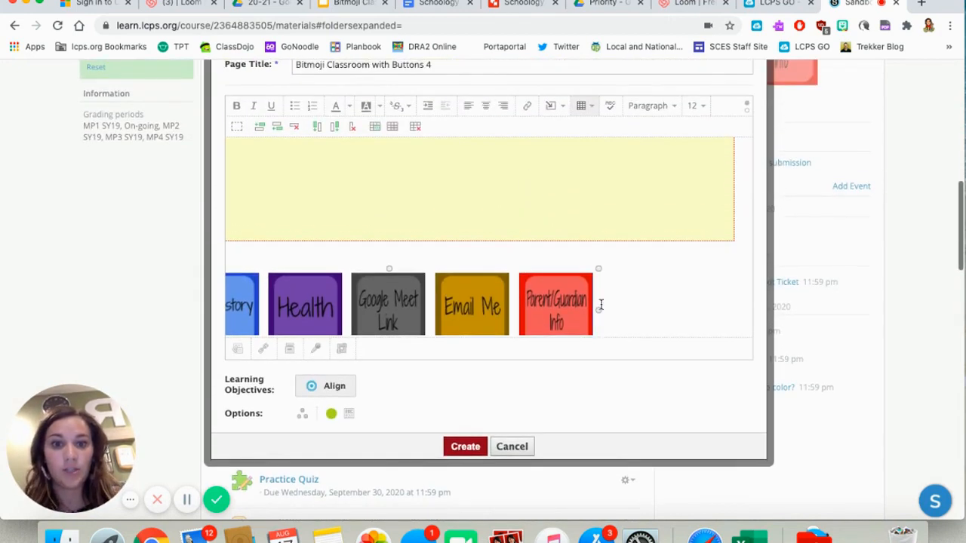
pyautogui.scroll(-1, 601, 305)
pyautogui.moveTo(599, 326); pyautogui.dragTo(736, 304)
pyautogui.scroll(-3, 638, 258)
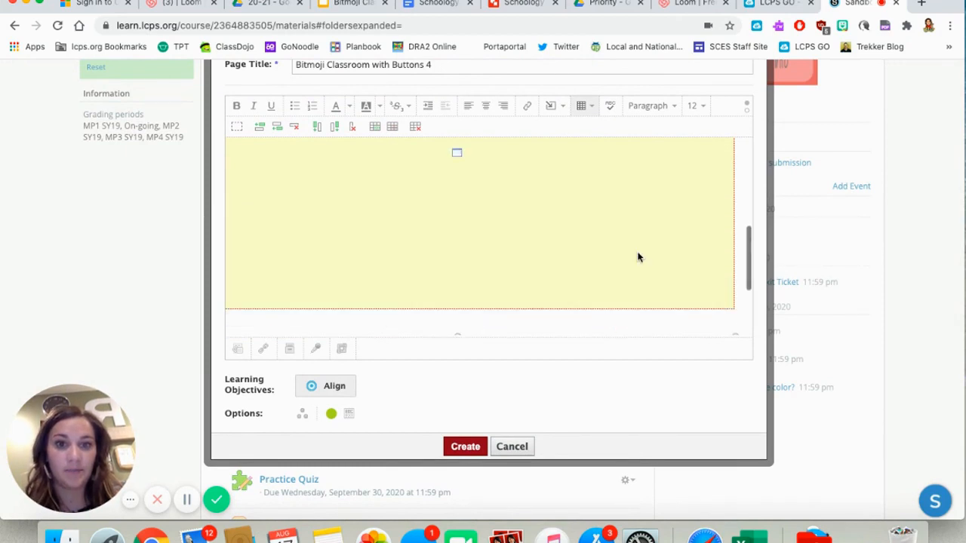
# - Widen the VA History to Parent/Guardian Info button table slightly more below the banner
pyautogui.scroll(3, 637, 257)
pyautogui.scroll(-2, 638, 257)
pyautogui.scroll(-4, 637, 258)
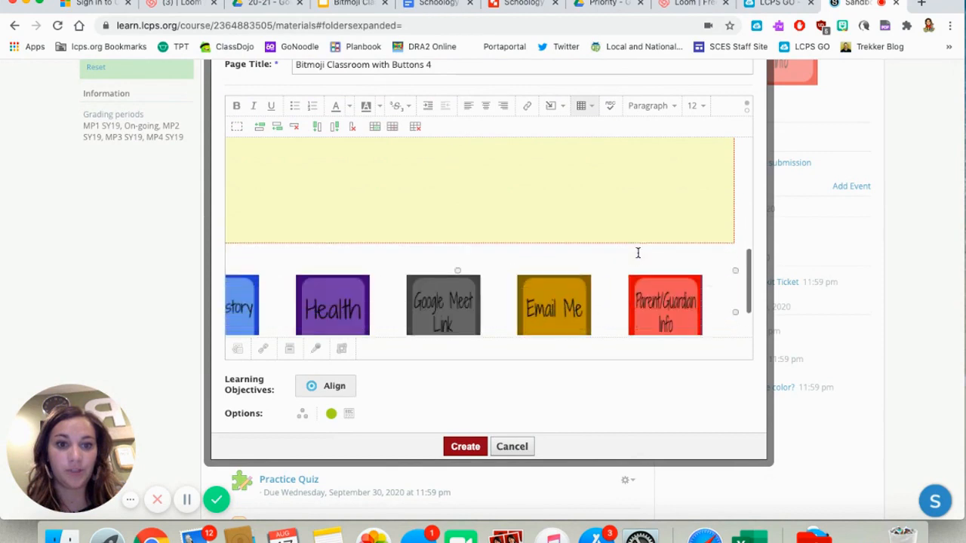
pyautogui.moveTo(736, 325); pyautogui.dragTo(764, 320)
pyautogui.scroll(1, 649, 272)
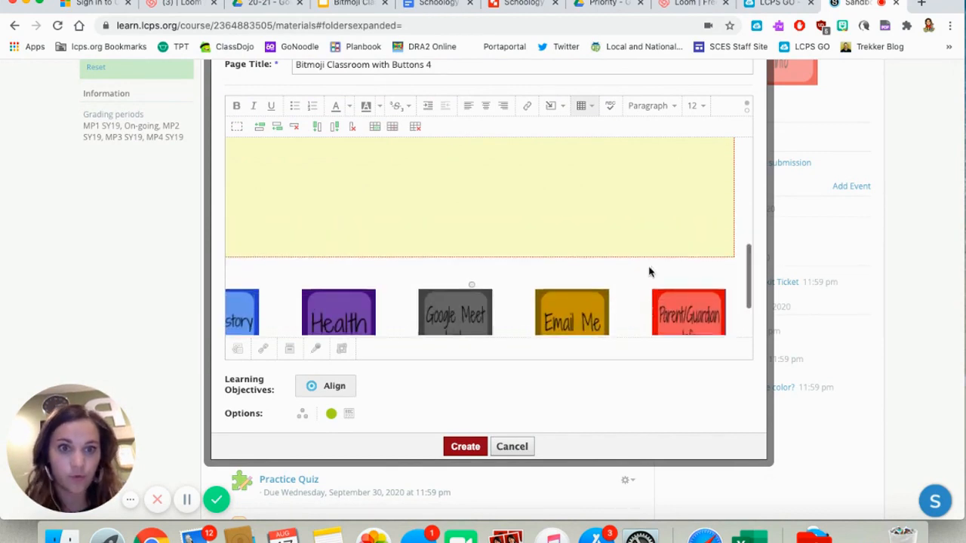
# - Check the button layout and the publishing option, and create the "Bitmoji Classroom with Buttons 4" page
pyautogui.scroll(3, 649, 273)
pyautogui.scroll(-3, 649, 272)
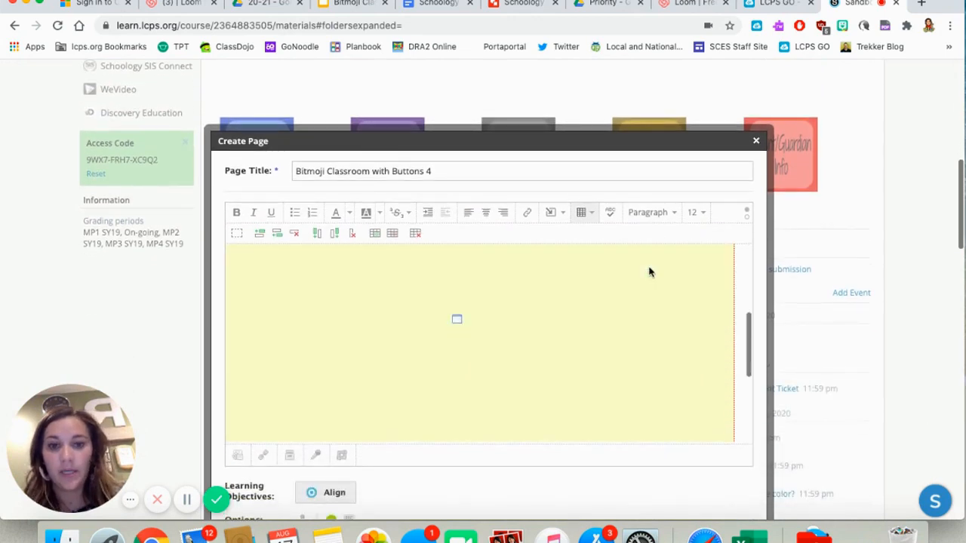
pyautogui.scroll(-8, 649, 272)
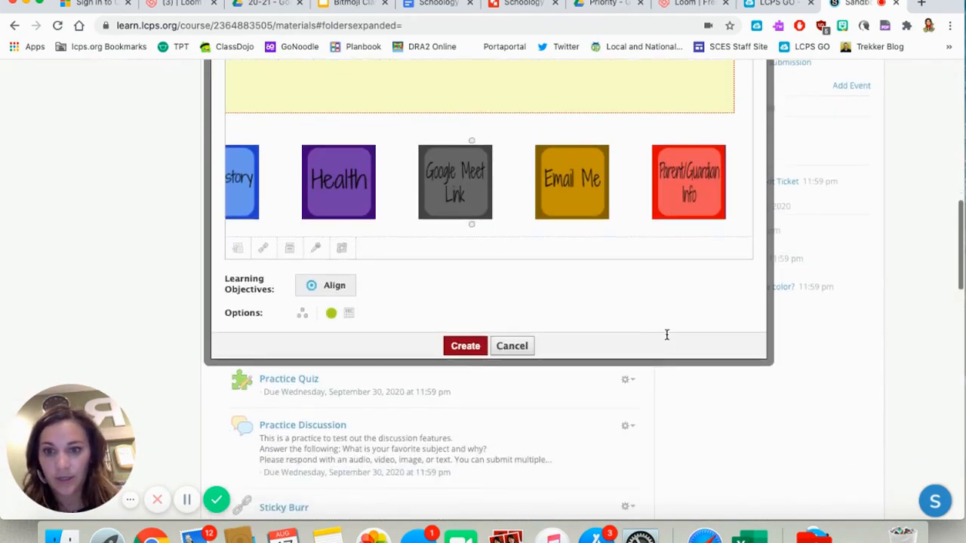
pyautogui.scroll(-1, 667, 335)
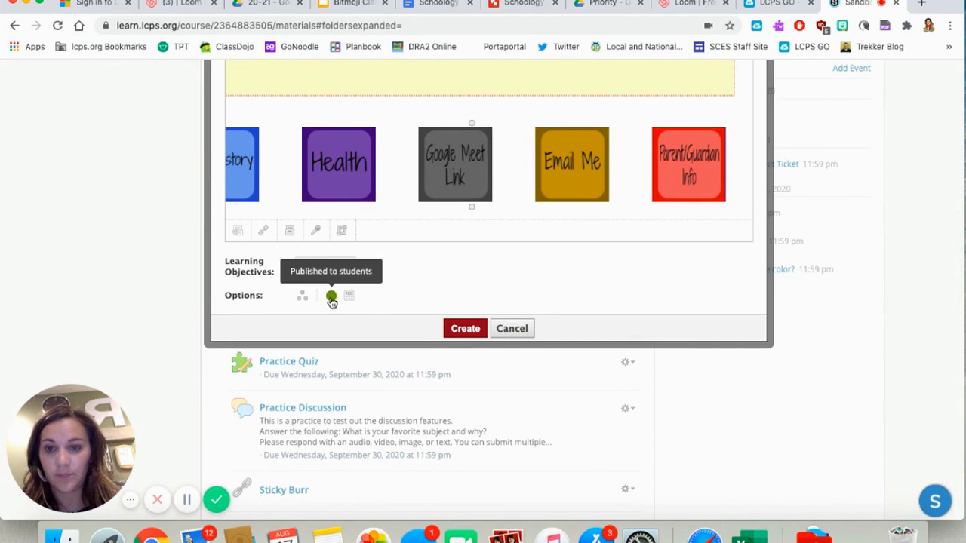
pyautogui.scroll(5, 445, 274)
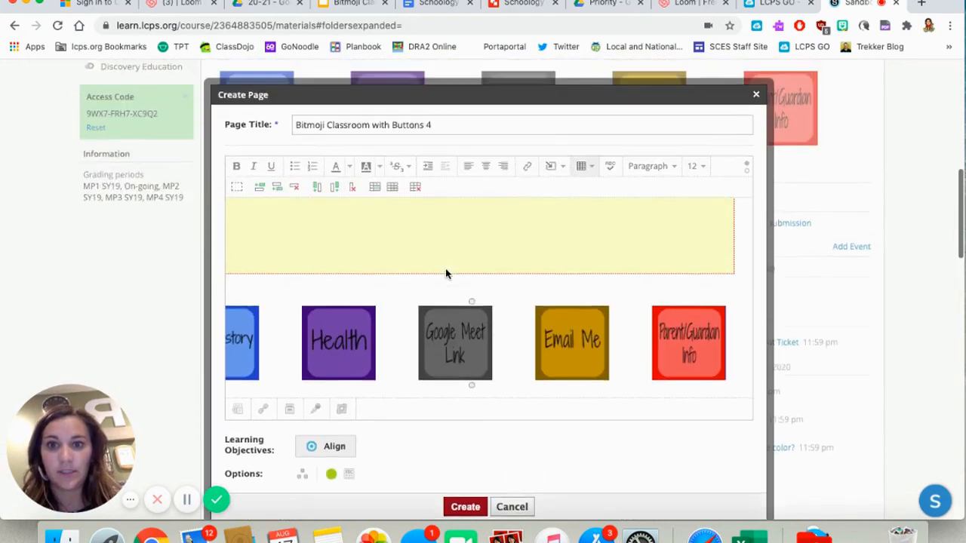
pyautogui.scroll(-10, 448, 322)
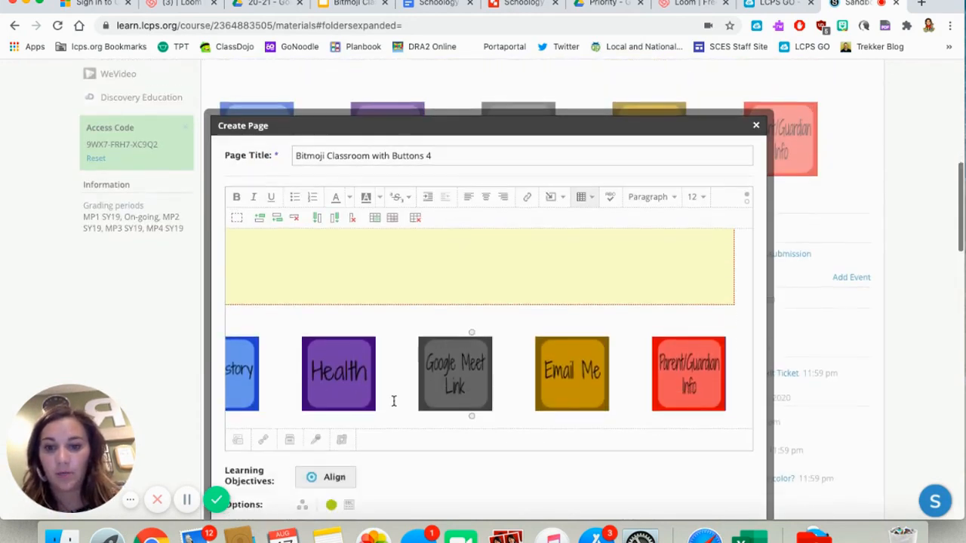
pyautogui.scroll(2, 475, 254)
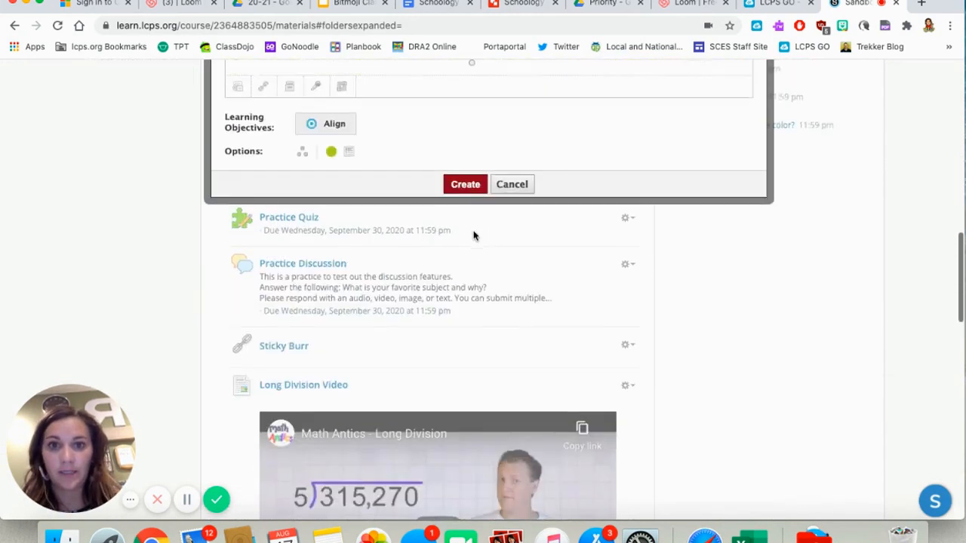
pyautogui.click(465, 187)
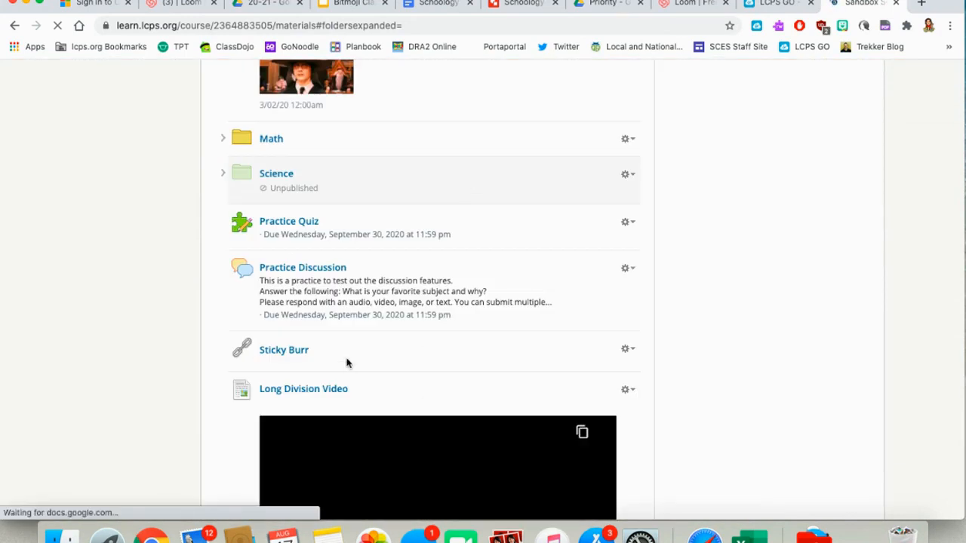
# - Open the new "Bitmoji Classroom with Buttons 4" page from the end of the course materials list
pyautogui.scroll(-7, 346, 363)
pyautogui.scroll(-2, 346, 363)
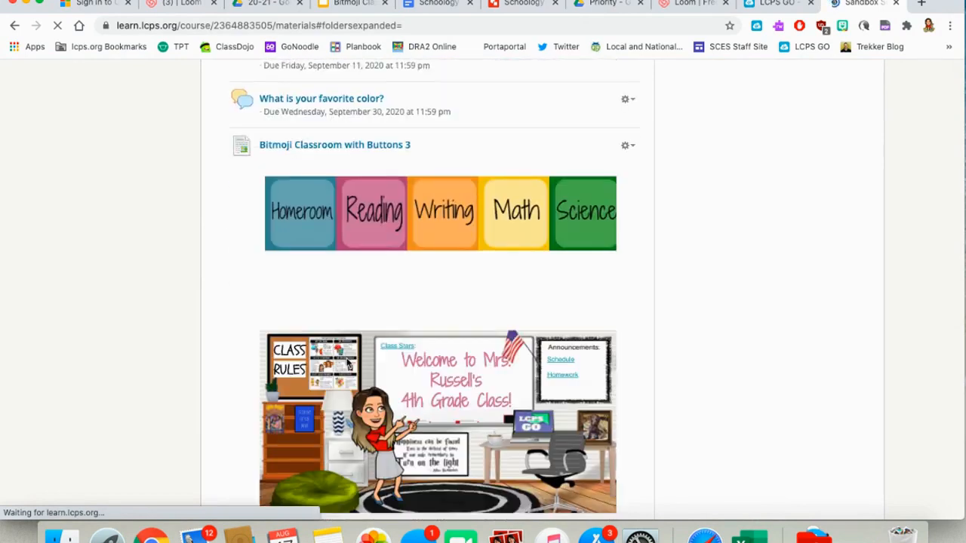
pyautogui.scroll(-1, 346, 363)
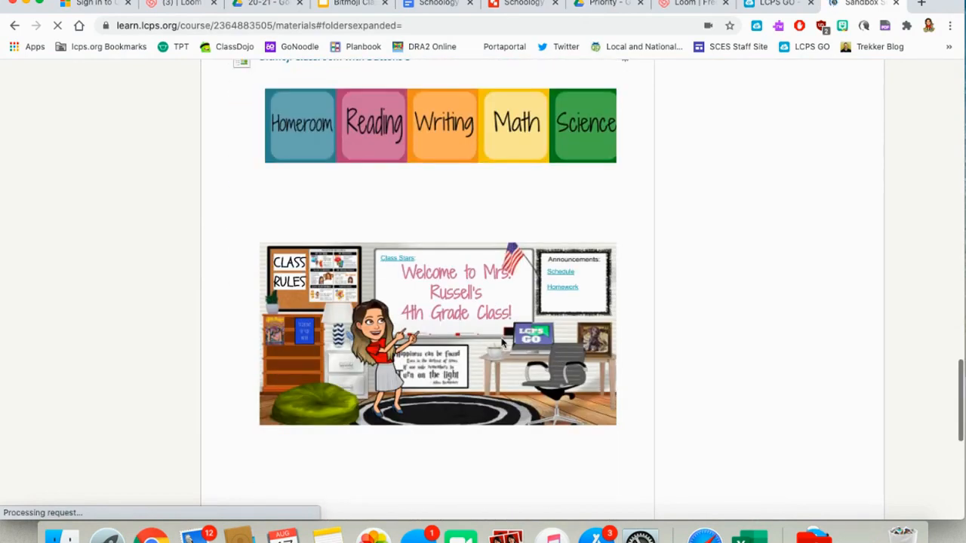
pyautogui.scroll(-5, 346, 363)
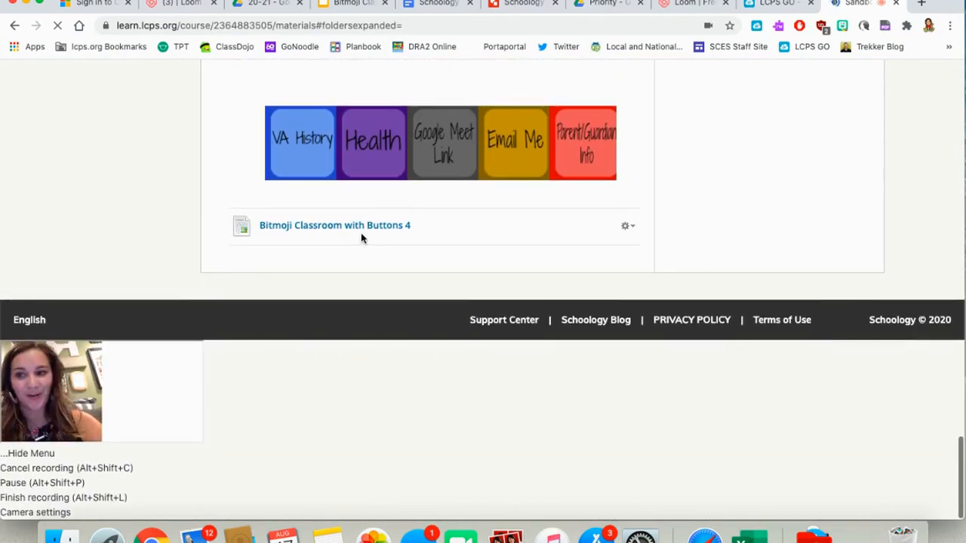
pyautogui.scroll(2, 377, 232)
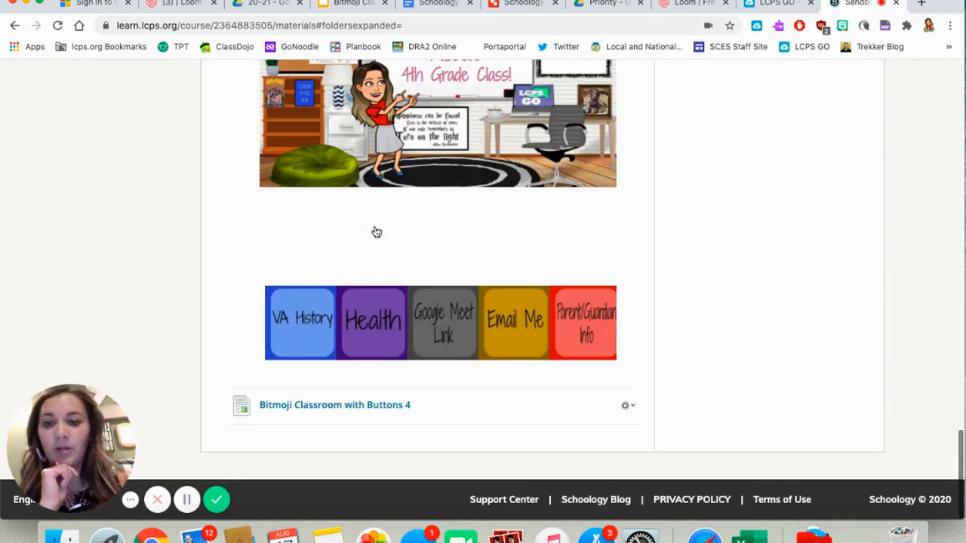
pyautogui.click(359, 407)
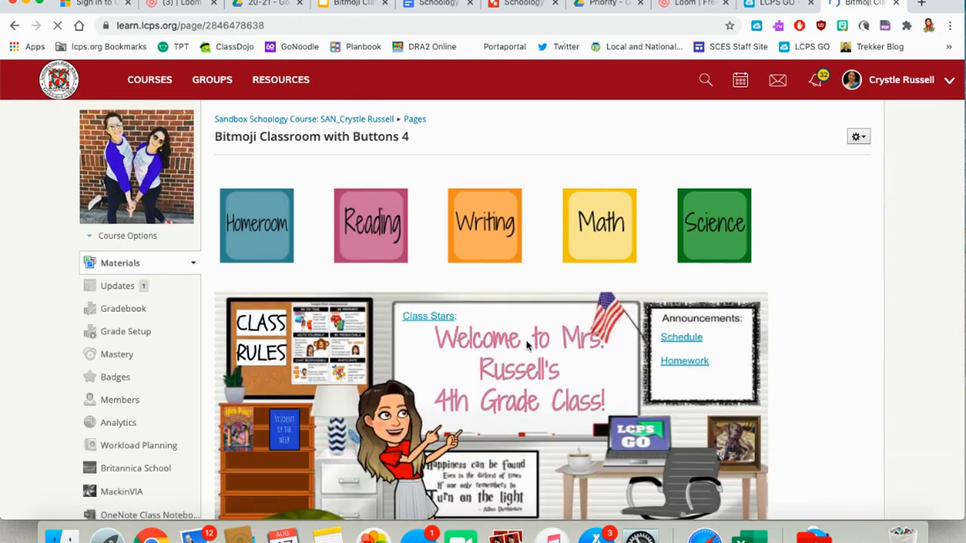
# - Select both button rows together with the embedded banner on the page and copy them
pyautogui.scroll(-4, 527, 345)
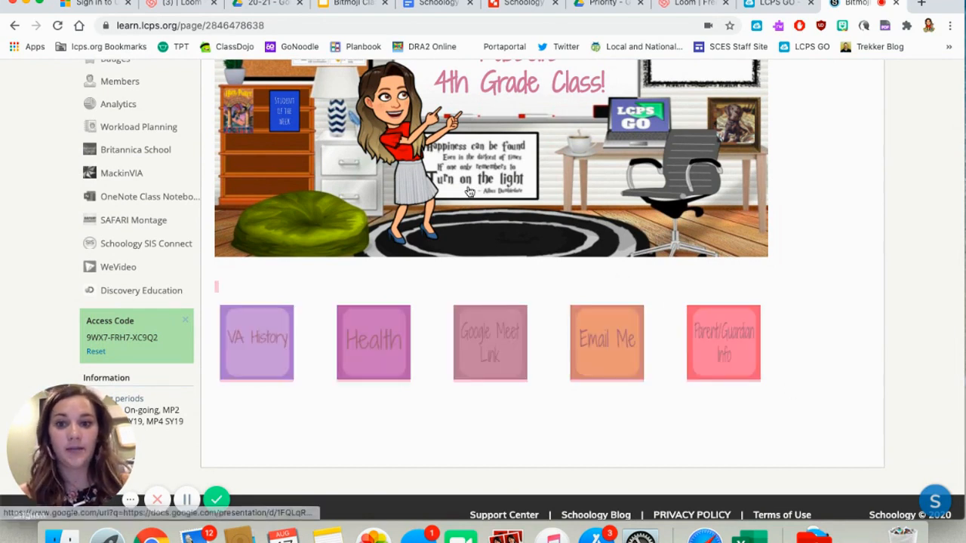
pyautogui.moveTo(275, 54); pyautogui.dragTo(213, 189)
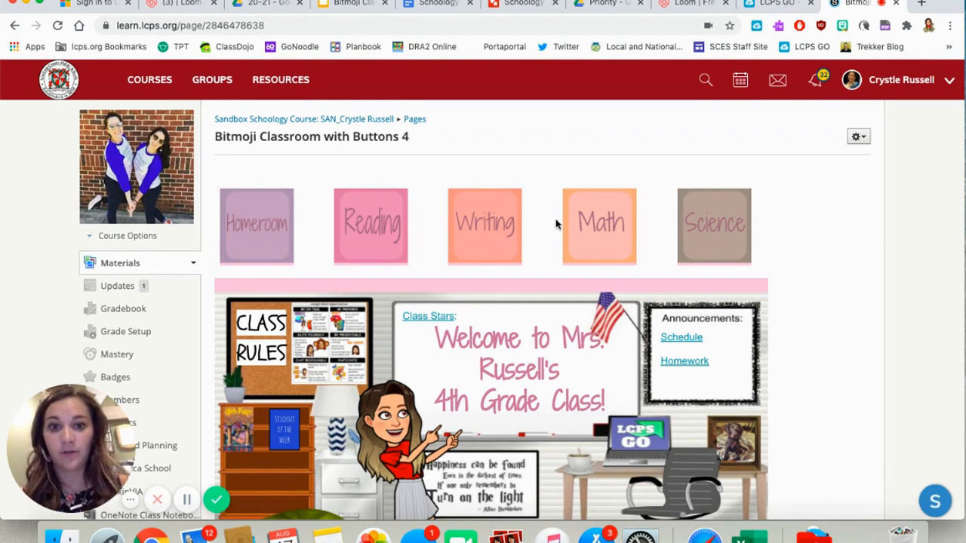
pyautogui.rightClick(478, 224)
pyautogui.click(513, 257)
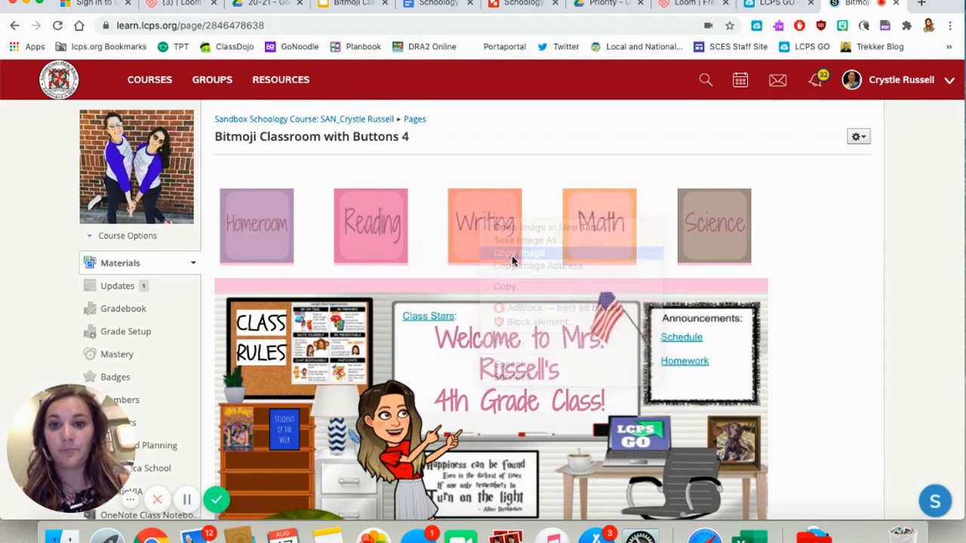
# - Try to paste the copied buttons and banner into a new post in the course Updates
pyautogui.click(121, 287)
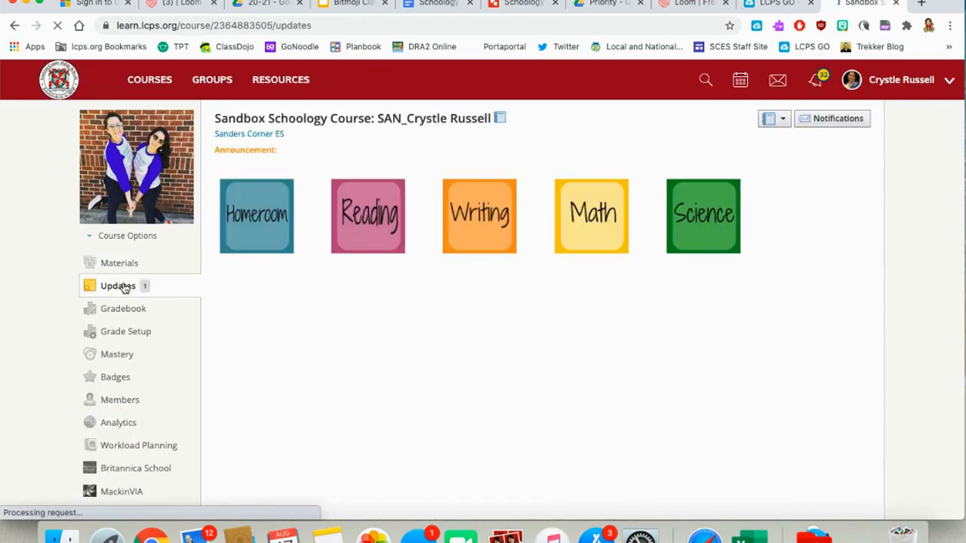
pyautogui.scroll(-5, 473, 382)
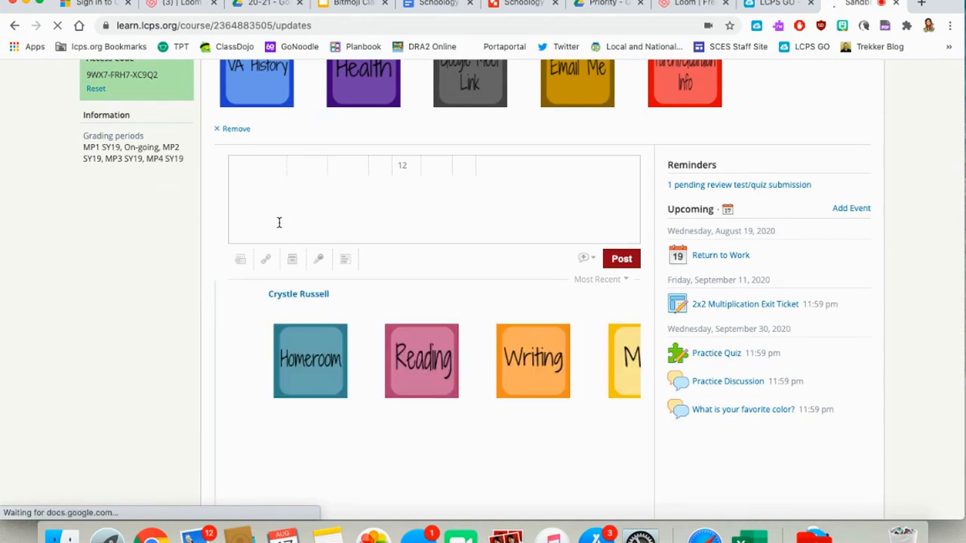
pyautogui.click(267, 209)
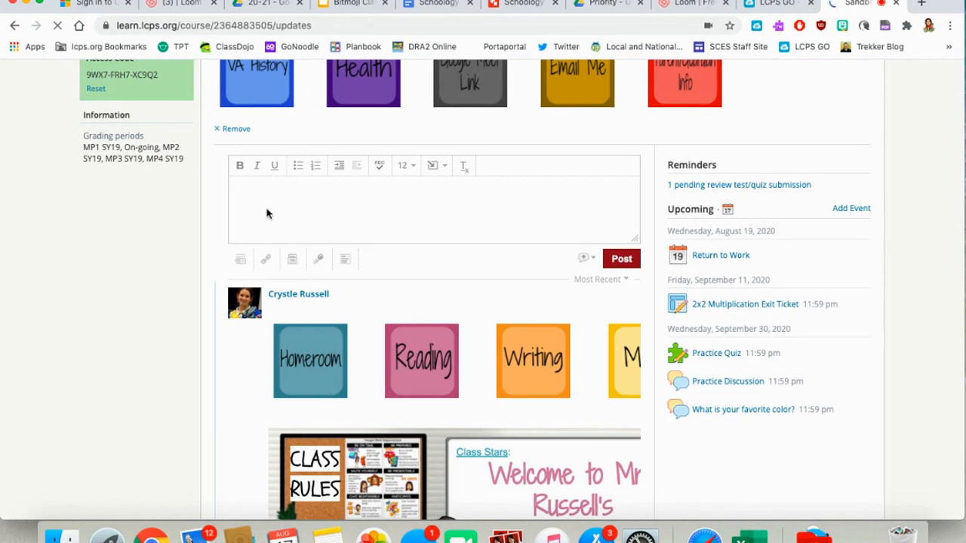
pyautogui.scroll(-3, 267, 213)
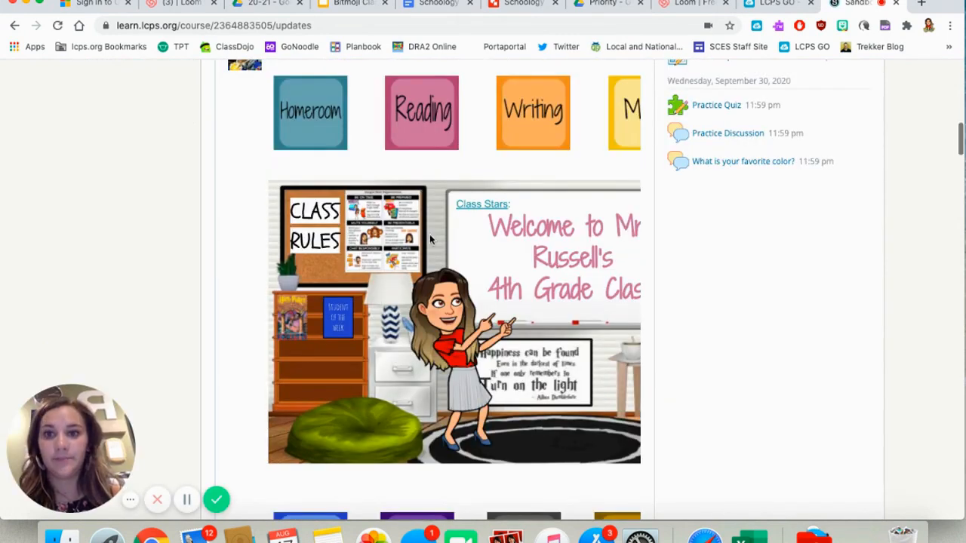
pyautogui.hscroll(5, 431, 239)
pyautogui.scroll(1, 450, 243)
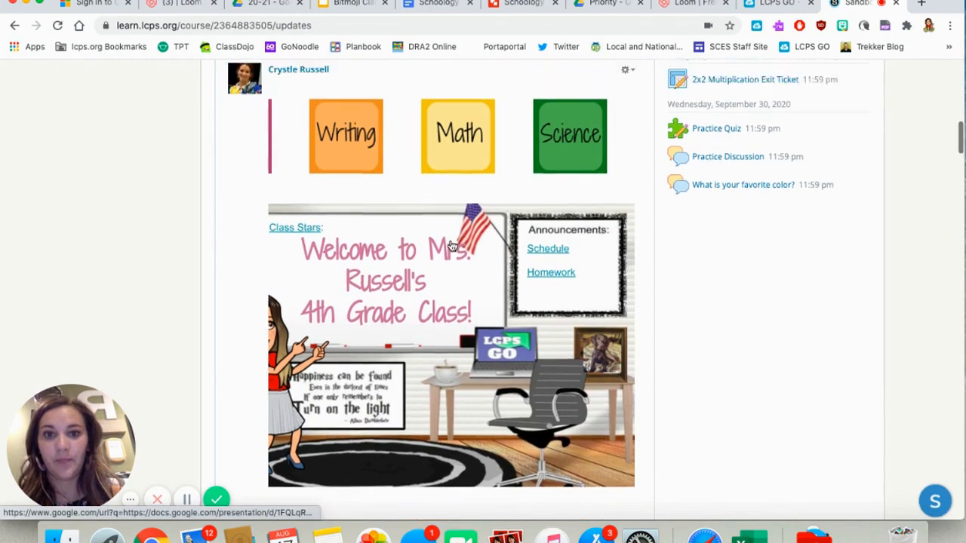
pyautogui.scroll(2, 451, 246)
pyautogui.scroll(3, 474, 295)
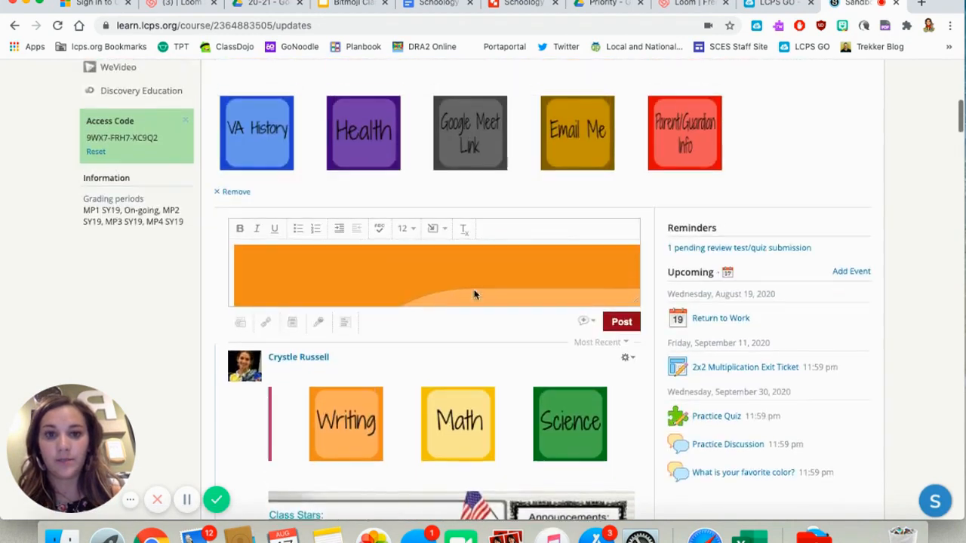
pyautogui.scroll(1, 475, 294)
pyautogui.scroll(-2, 452, 326)
pyautogui.scroll(-3, 452, 326)
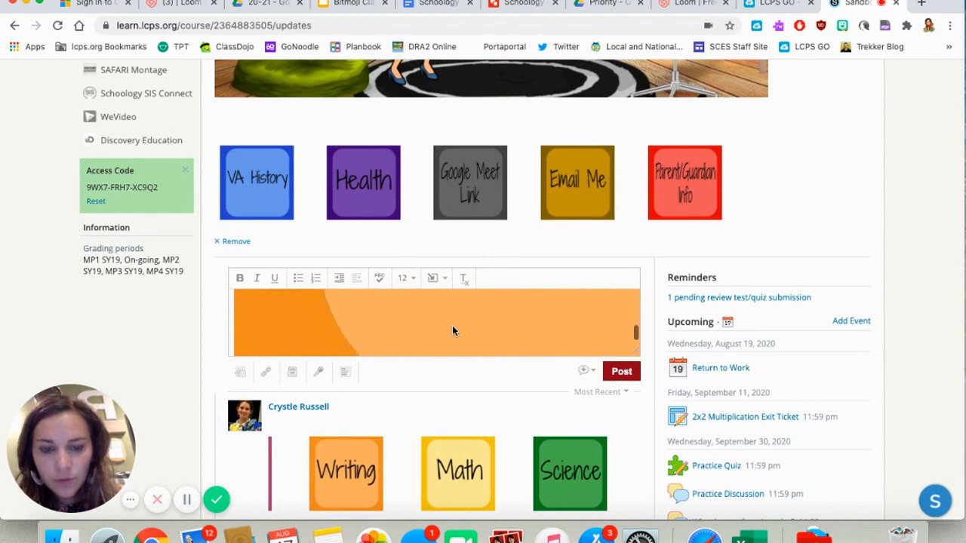
pyautogui.scroll(-3, 452, 326)
pyautogui.scroll(5, 452, 325)
pyautogui.scroll(3, 452, 326)
pyautogui.click(585, 373)
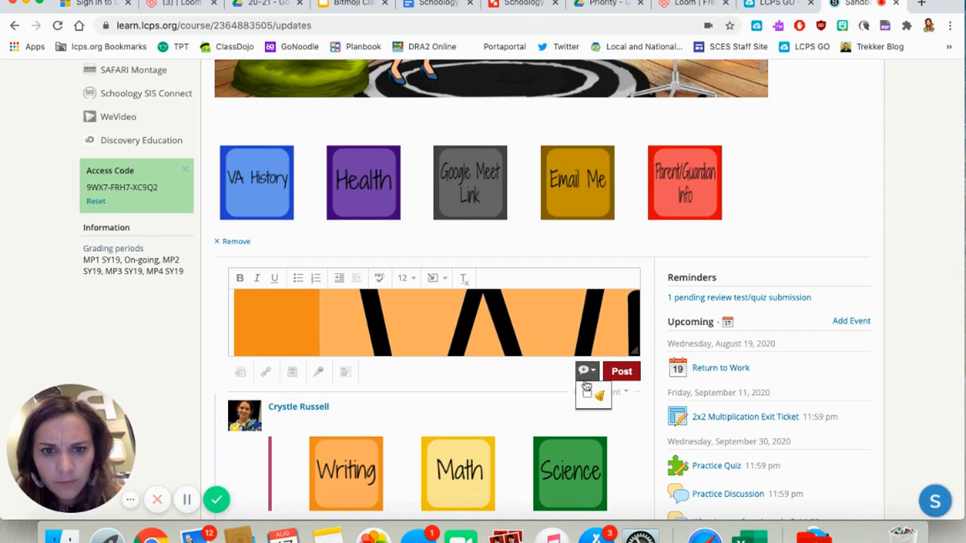
pyautogui.click(185, 502)
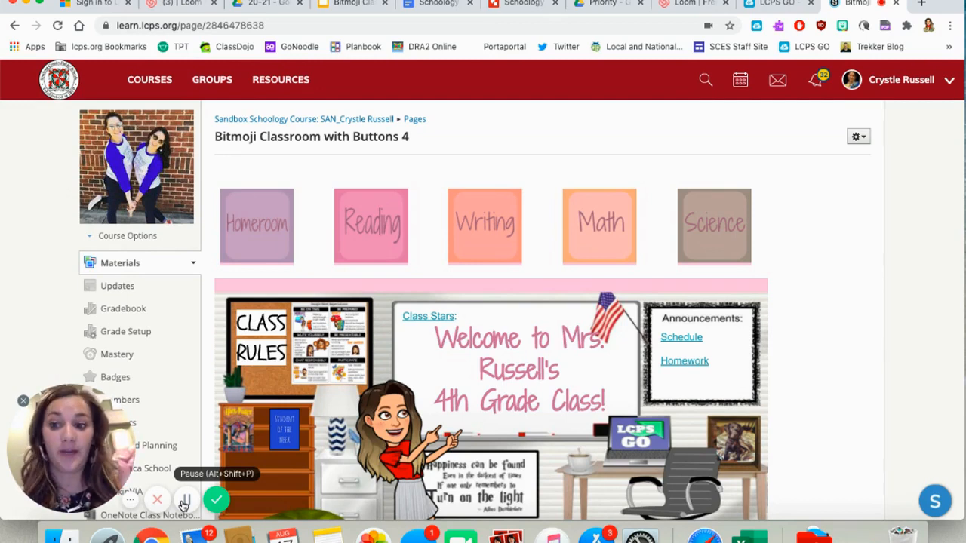
# - Paste the copied button rows and banner into a new course update and post it as an announcement
pyautogui.click(143, 295)
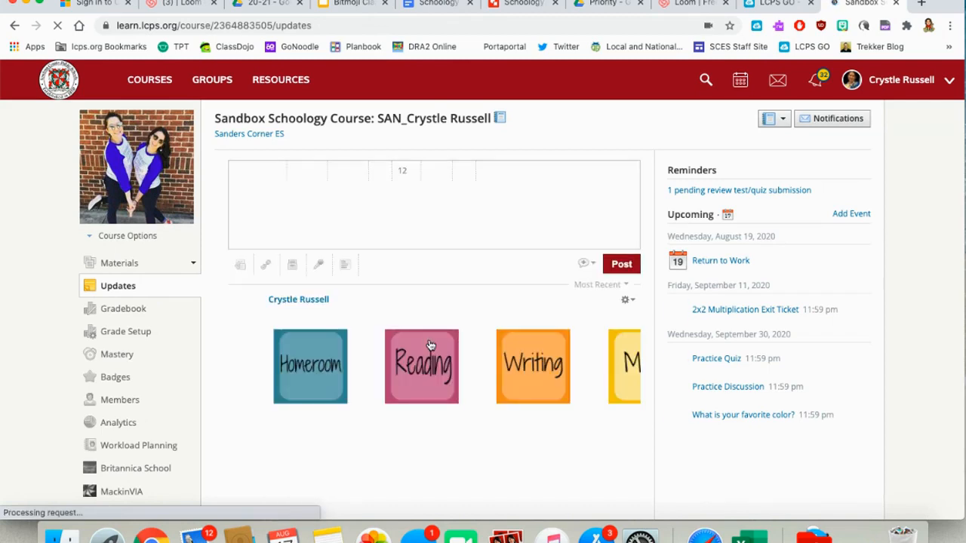
pyautogui.scroll(-1, 430, 345)
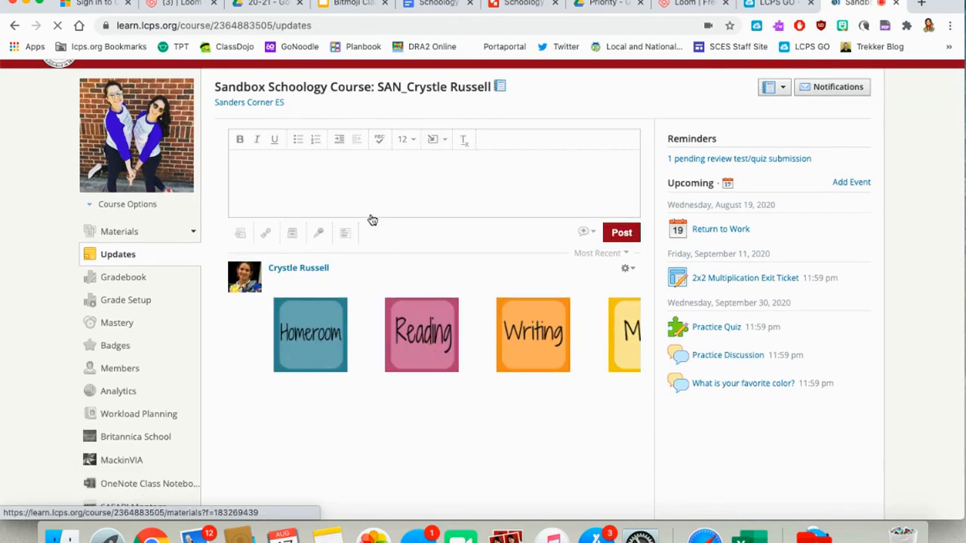
pyautogui.scroll(1, 366, 181)
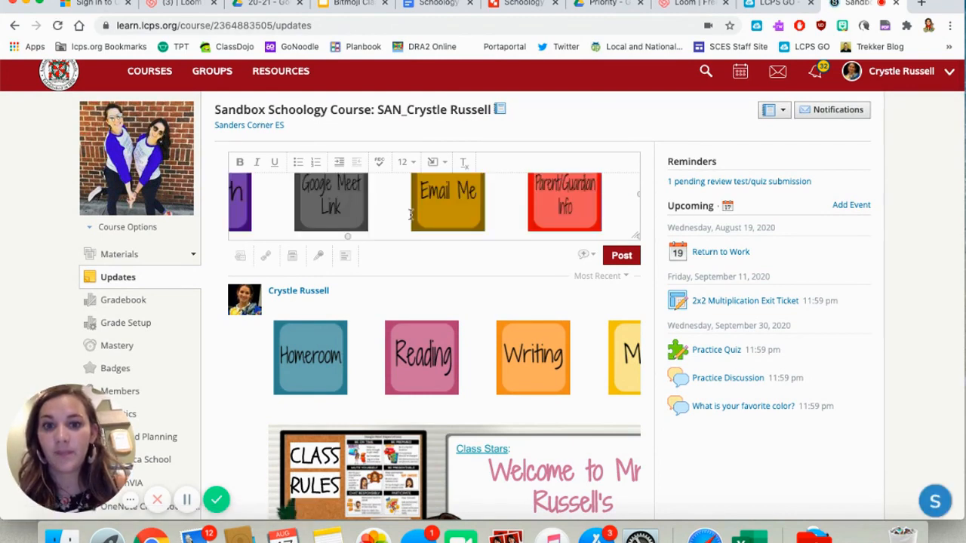
pyautogui.scroll(3, 418, 212)
pyautogui.scroll(5, 418, 216)
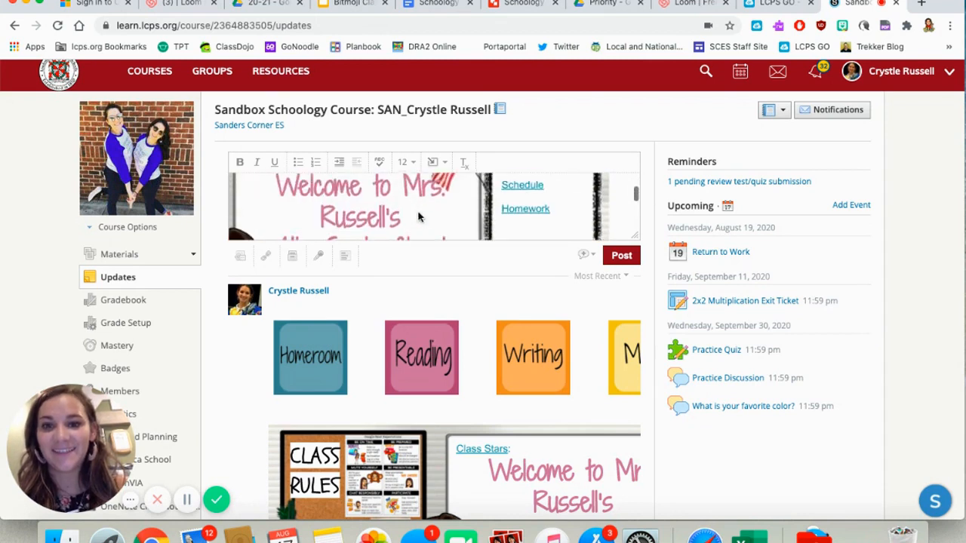
pyautogui.click(586, 256)
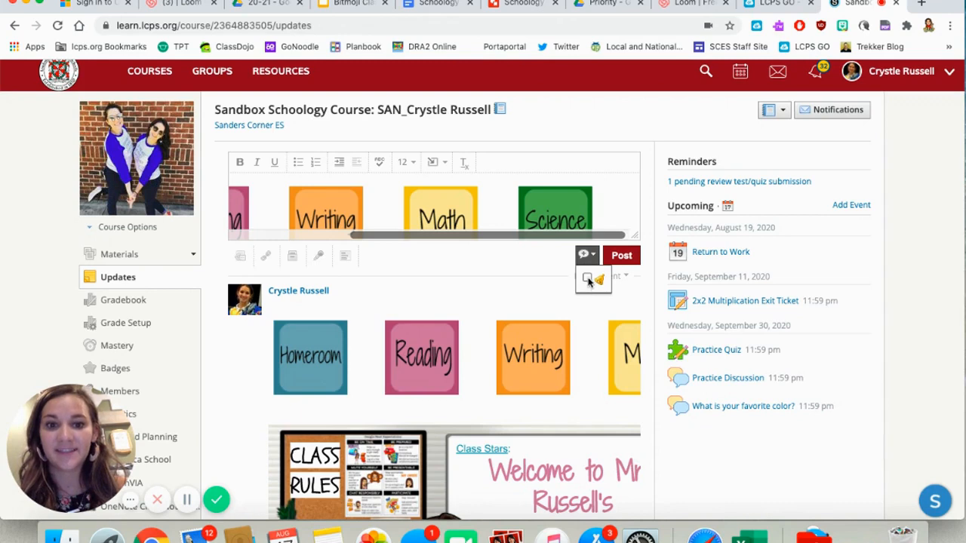
pyautogui.click(621, 256)
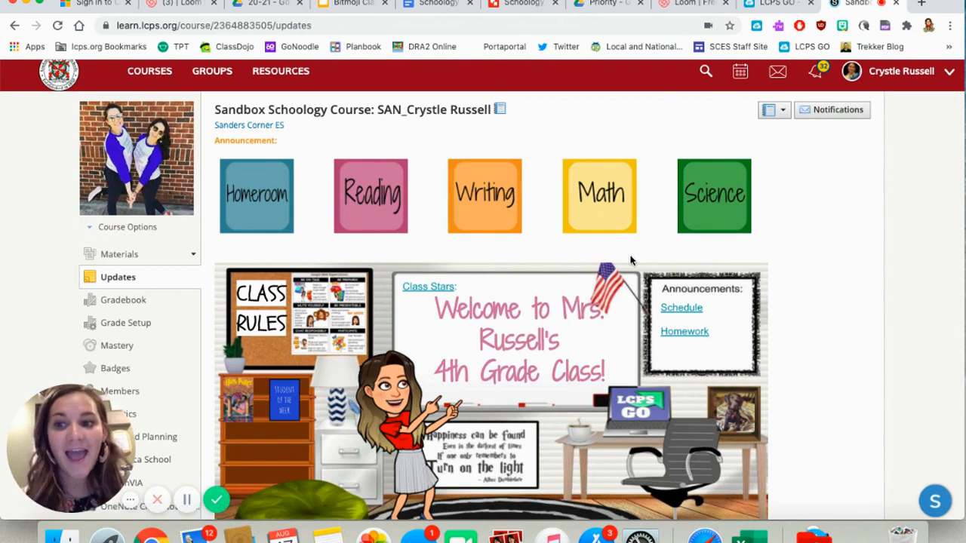
# - Test the announcement's Homeroom button and the link on the banner's Bitmoji figure
pyautogui.click(249, 200)
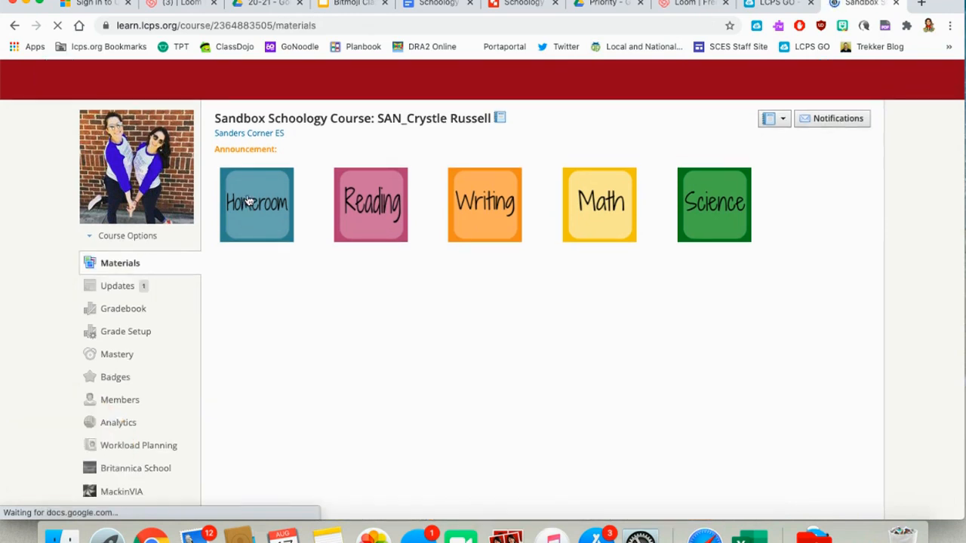
pyautogui.scroll(-3, 384, 288)
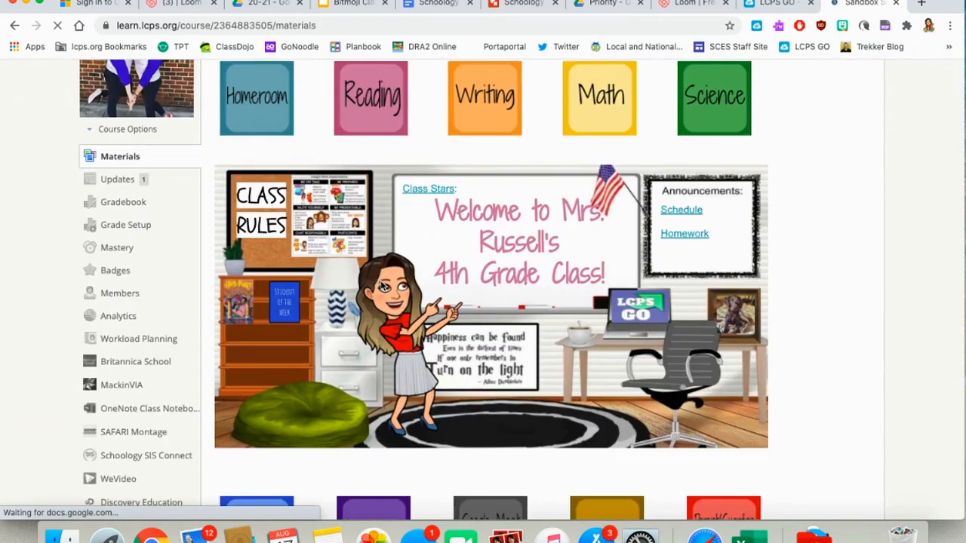
pyautogui.click(395, 296)
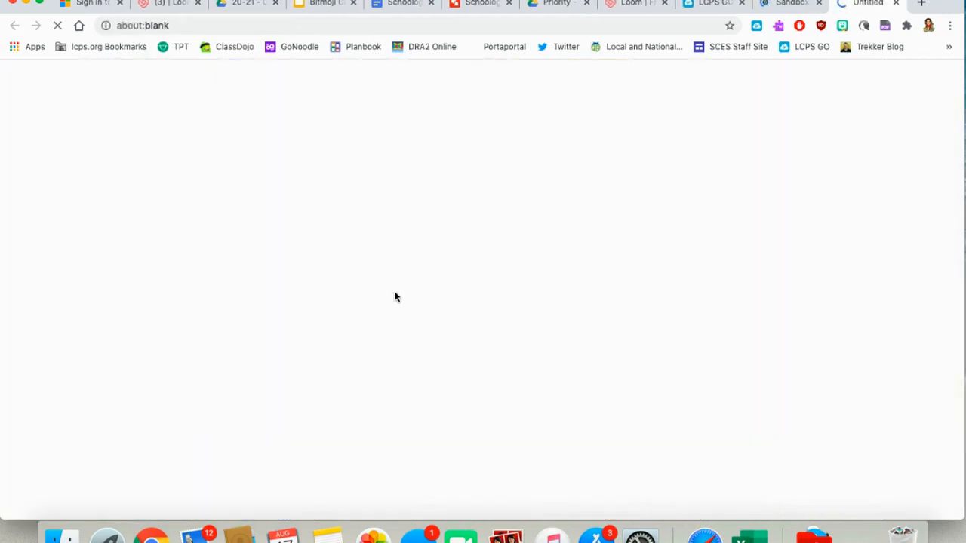
# - Close the linked presentation and look over the posted announcement's buttons and banner on the course's Materials page
pyautogui.click(897, 3)
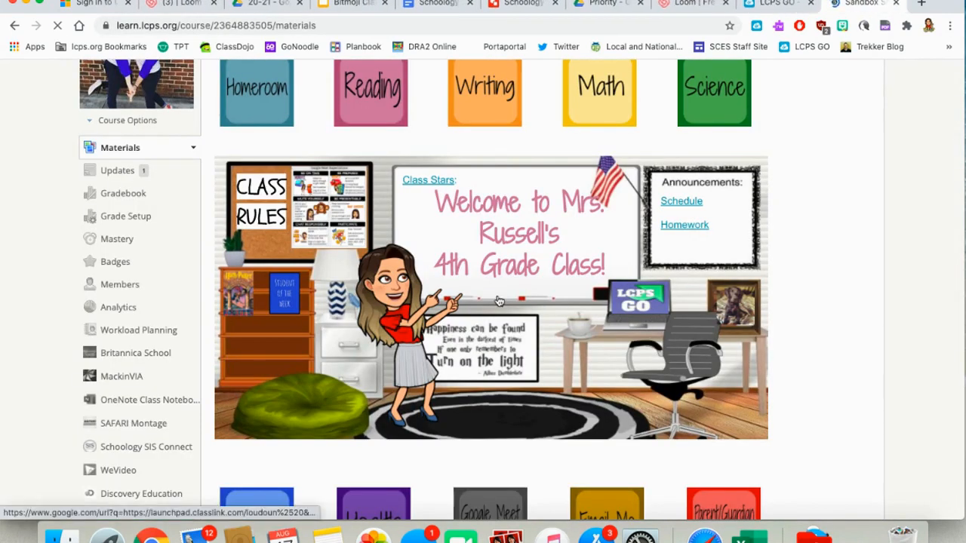
pyautogui.scroll(2, 499, 300)
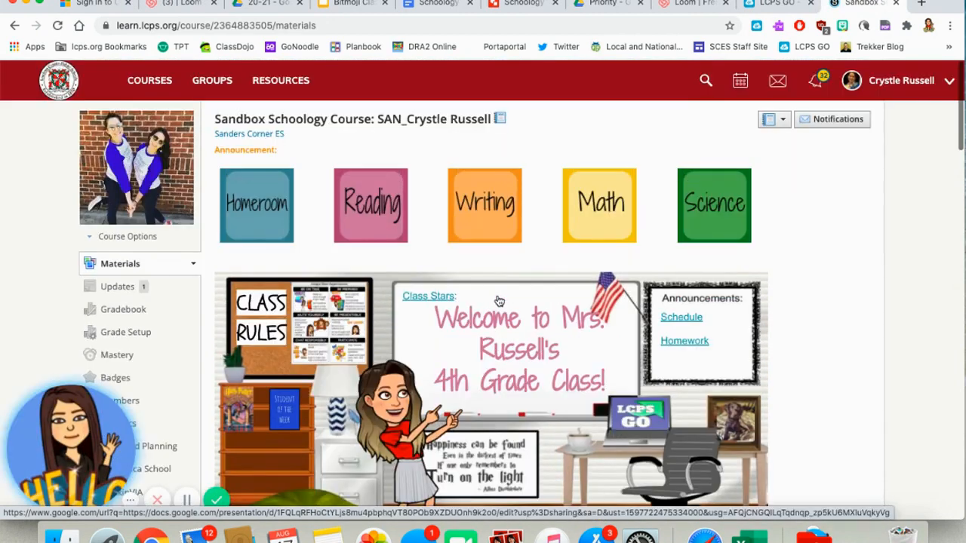
pyautogui.scroll(-1, 499, 300)
pyautogui.scroll(1, 499, 300)
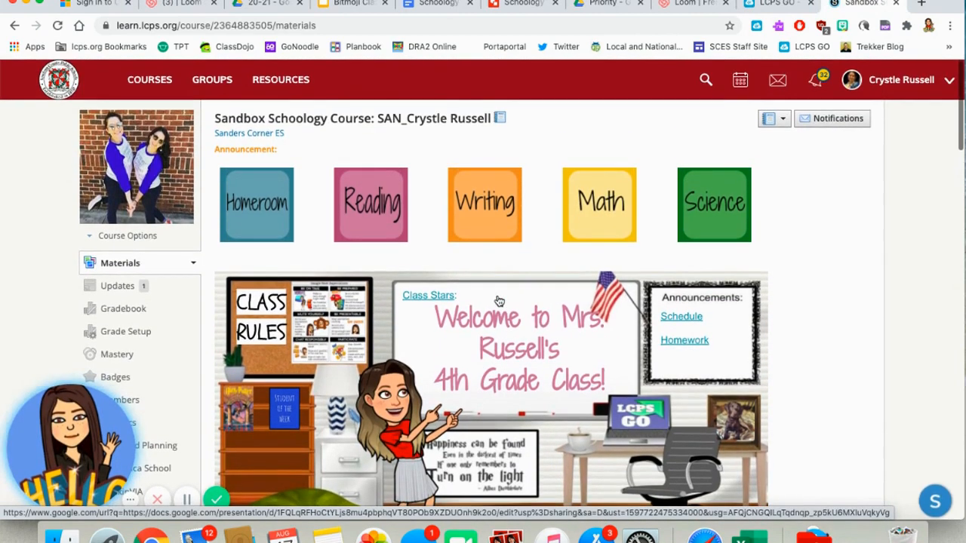
# - Open the course Updates and check how the announcement's buttons and banner appear above the posts
pyautogui.click(121, 288)
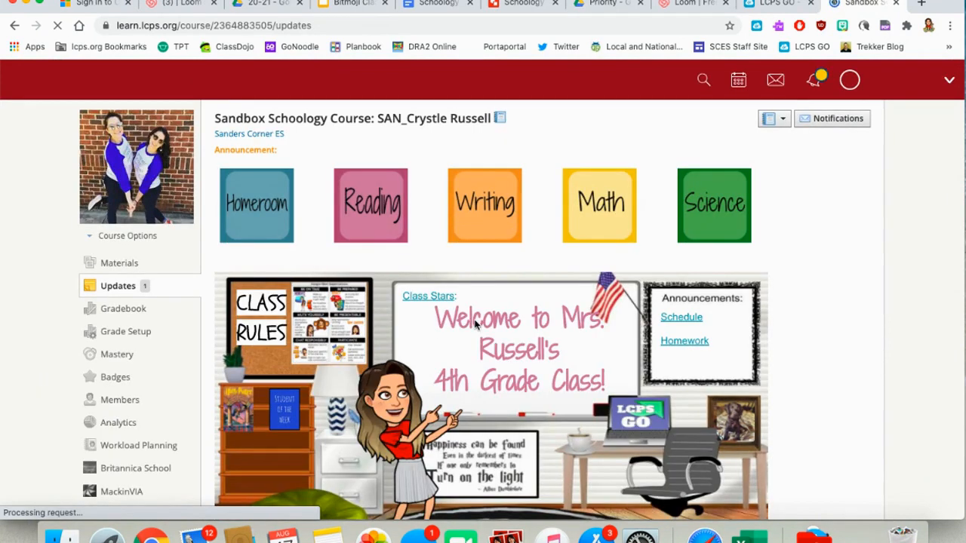
pyautogui.scroll(-8, 475, 325)
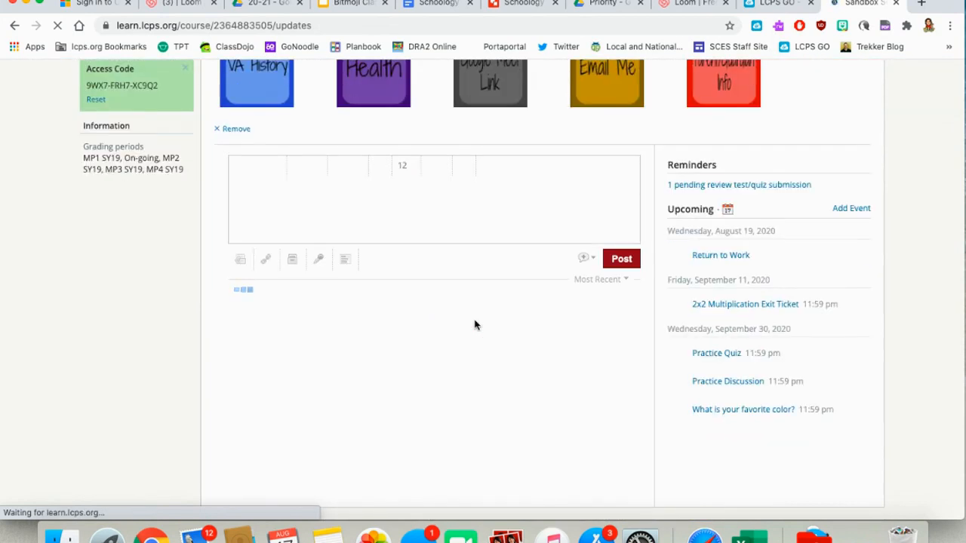
pyautogui.scroll(6, 409, 340)
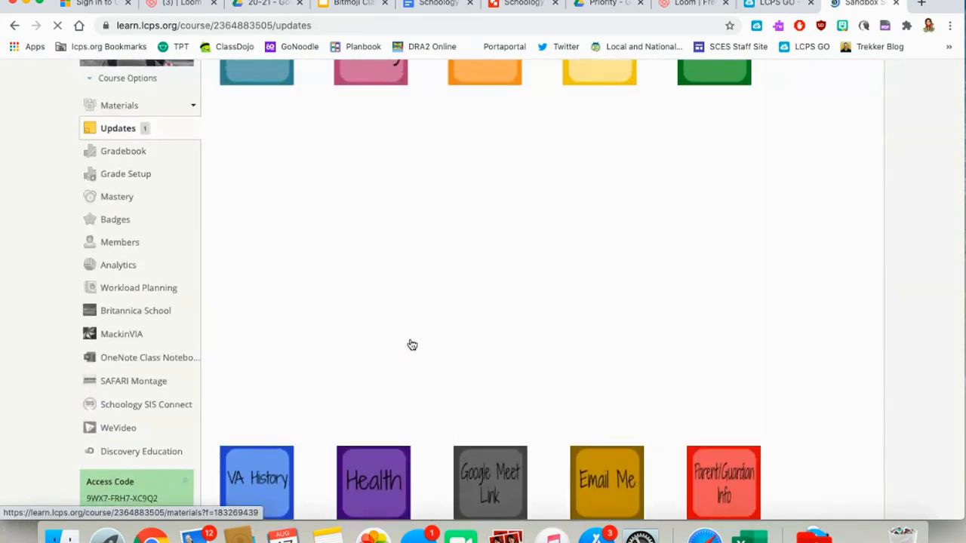
pyautogui.scroll(1, 412, 345)
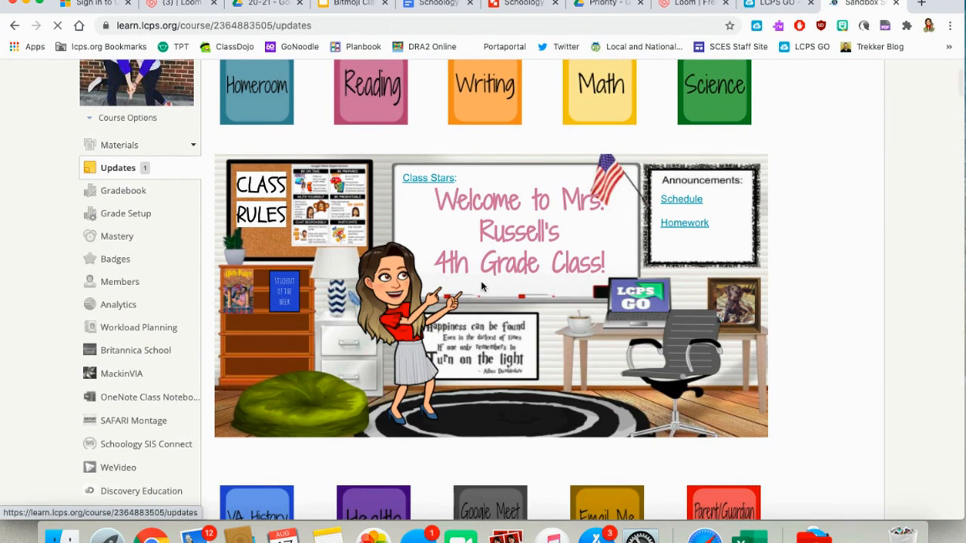
pyautogui.click(489, 291)
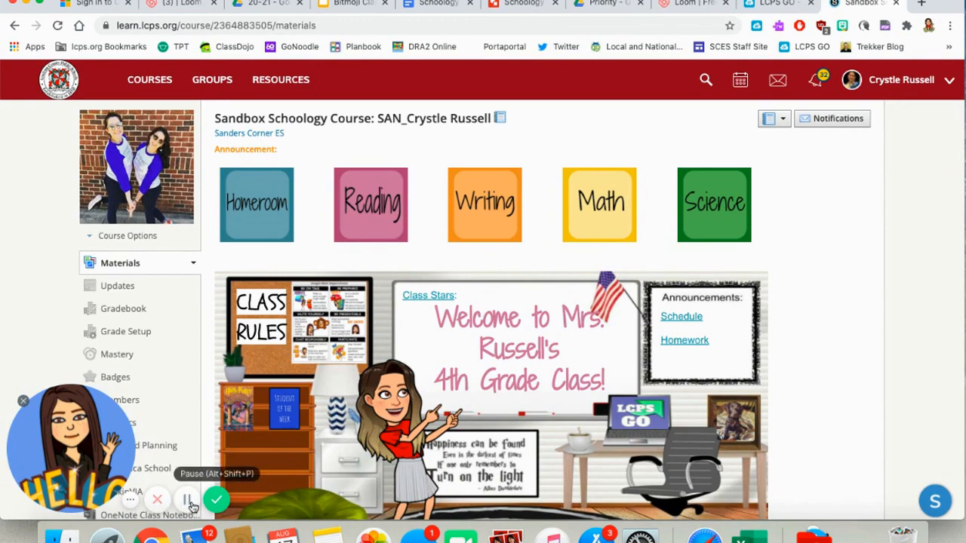
pyautogui.click(187, 500)
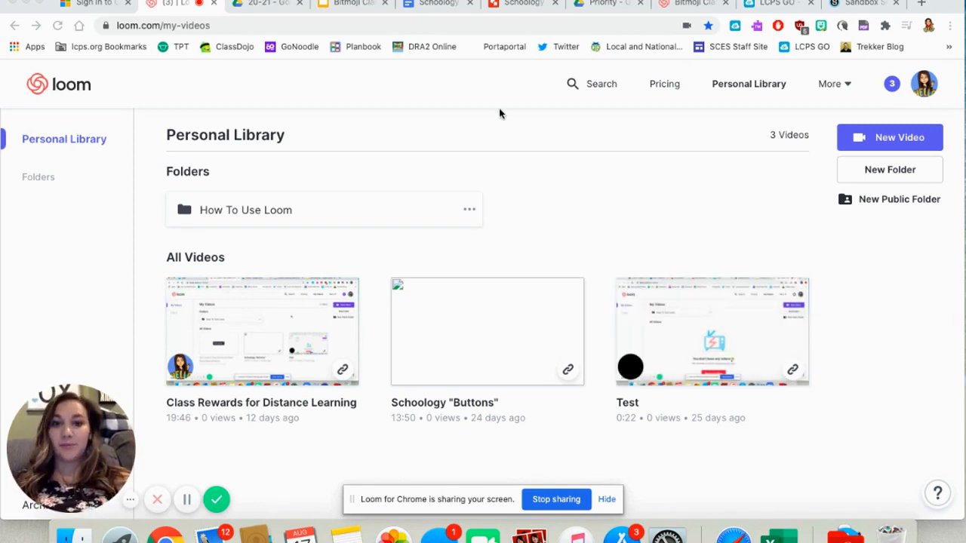
# - In the "Schoology Banner- Homeroom" drawing, move the Bitmoji figure toward the desk and the Harry Potter book down to the bookcase's bottom shelf
pyautogui.click(521, 4)
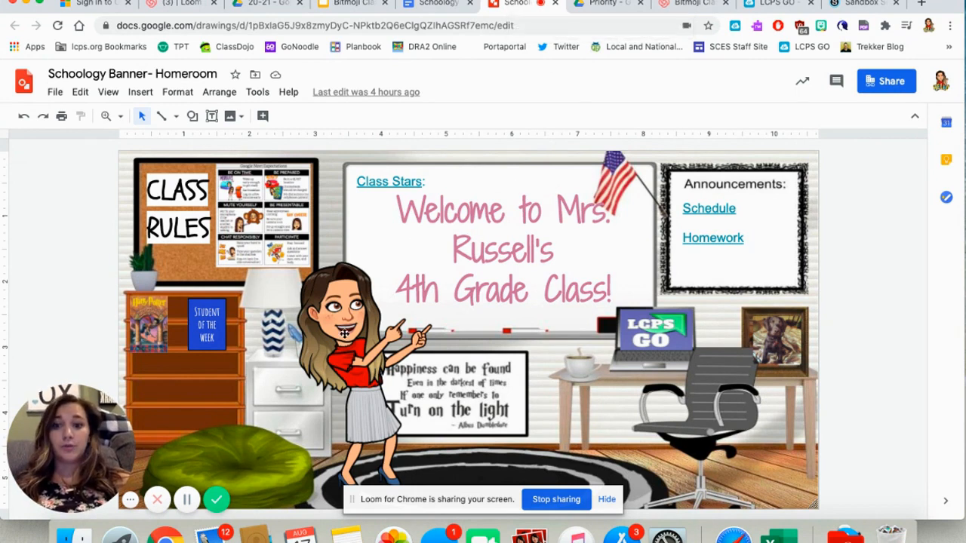
pyautogui.moveTo(386, 329); pyautogui.dragTo(476, 334)
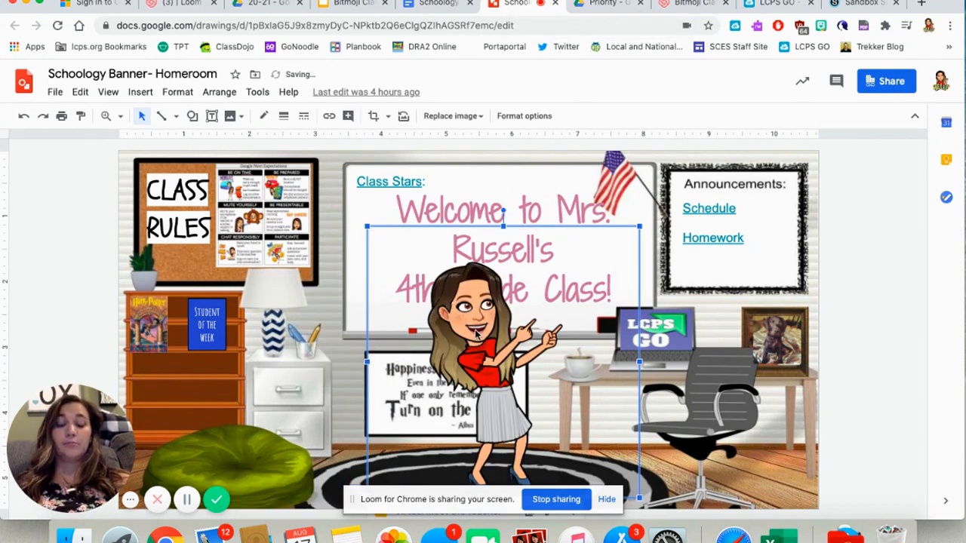
pyautogui.click(207, 333)
pyautogui.moveTo(208, 332); pyautogui.dragTo(208, 334)
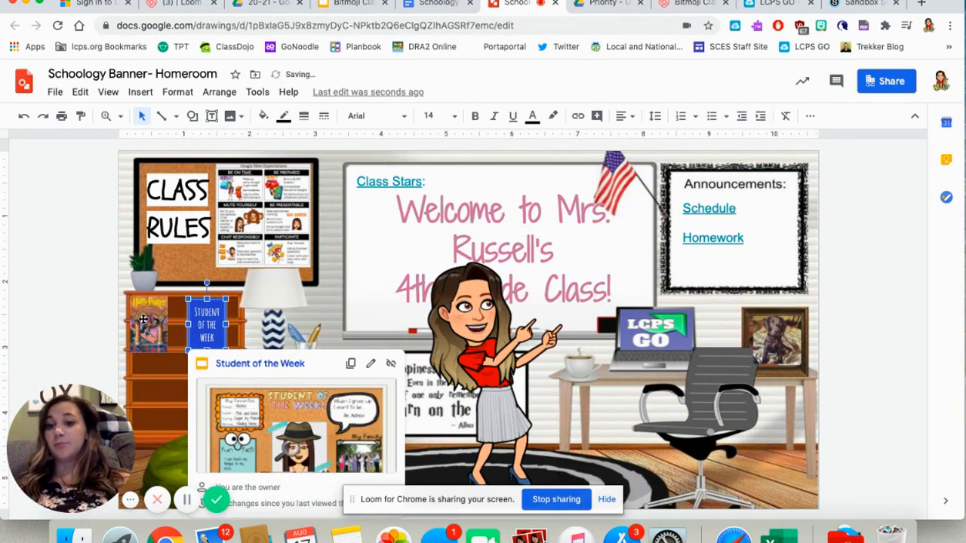
pyautogui.moveTo(149, 325); pyautogui.dragTo(171, 419)
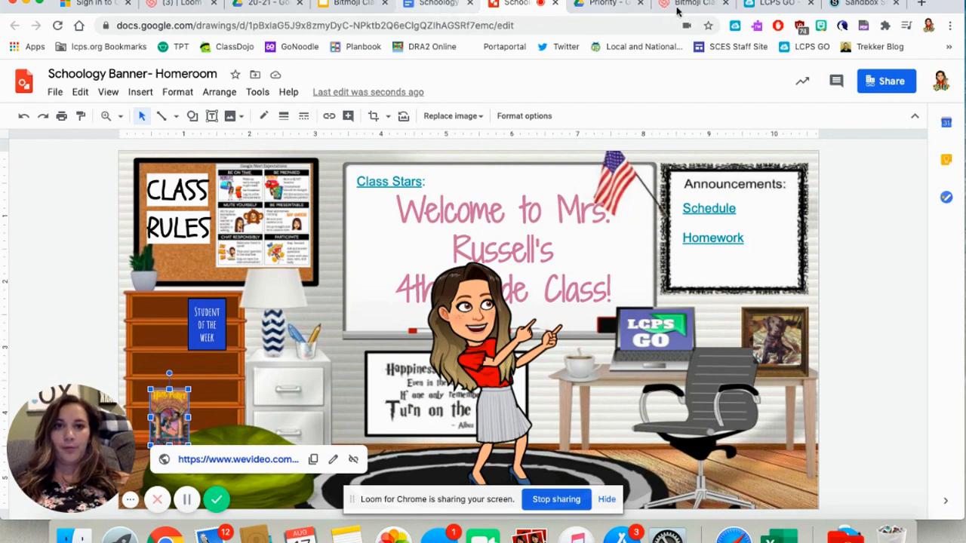
# - Return to the Schoology course, reload its Materials page and check the announcement's banner for the moved figure and book
pyautogui.click(843, 6)
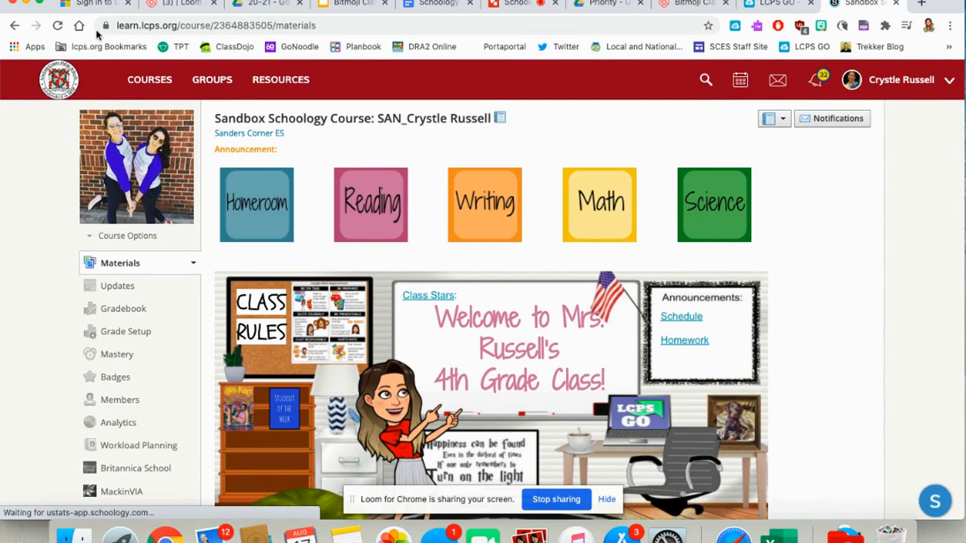
pyautogui.click(58, 26)
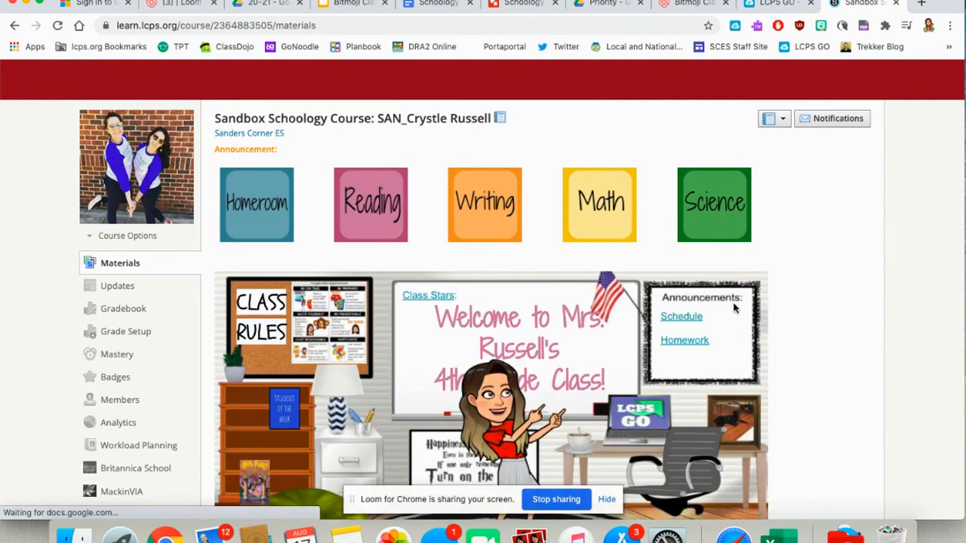
pyautogui.scroll(-3, 798, 304)
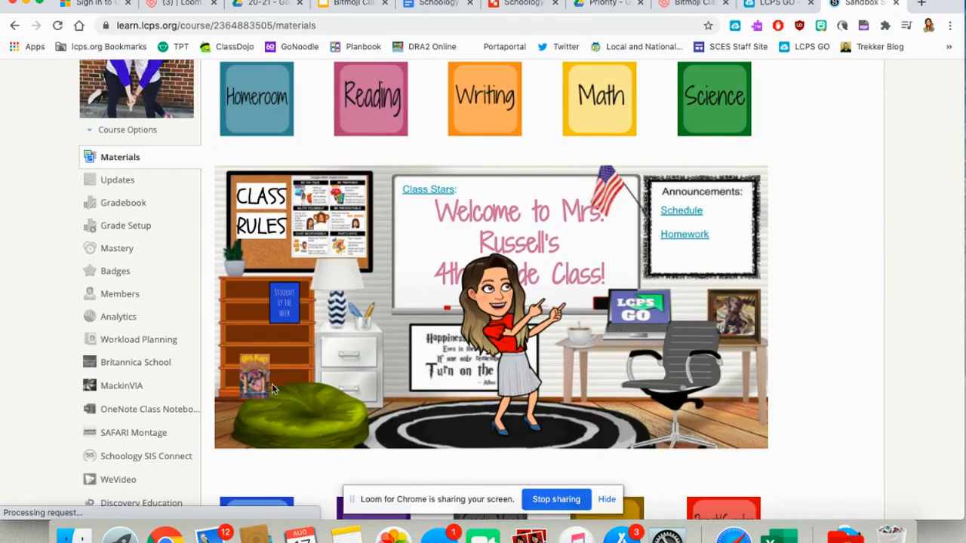